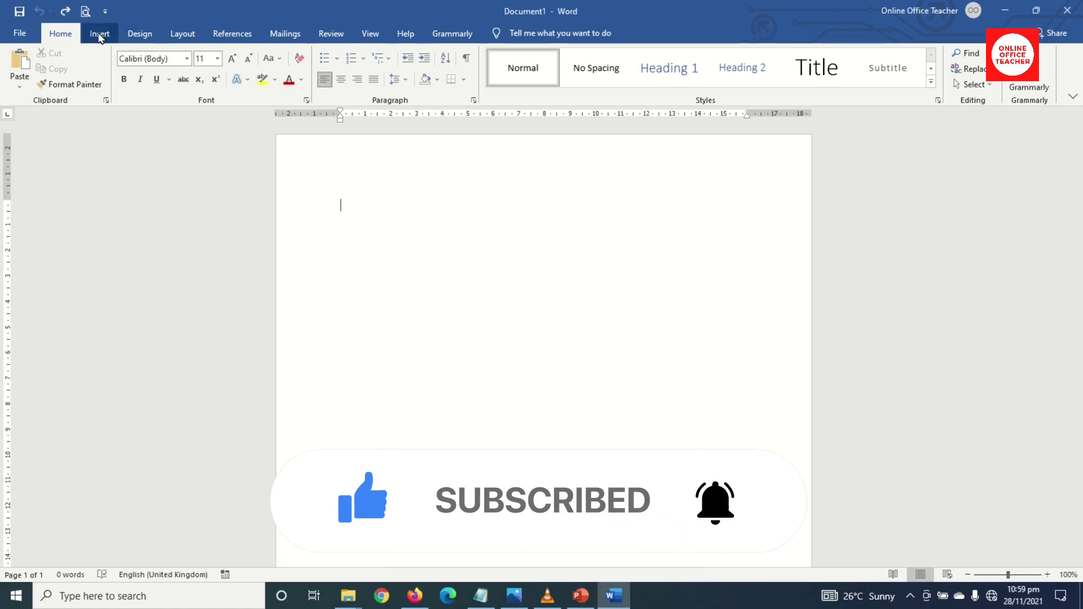
# - Switch to the Insert ribbon tab in the blank document
pyautogui.click(100, 35)
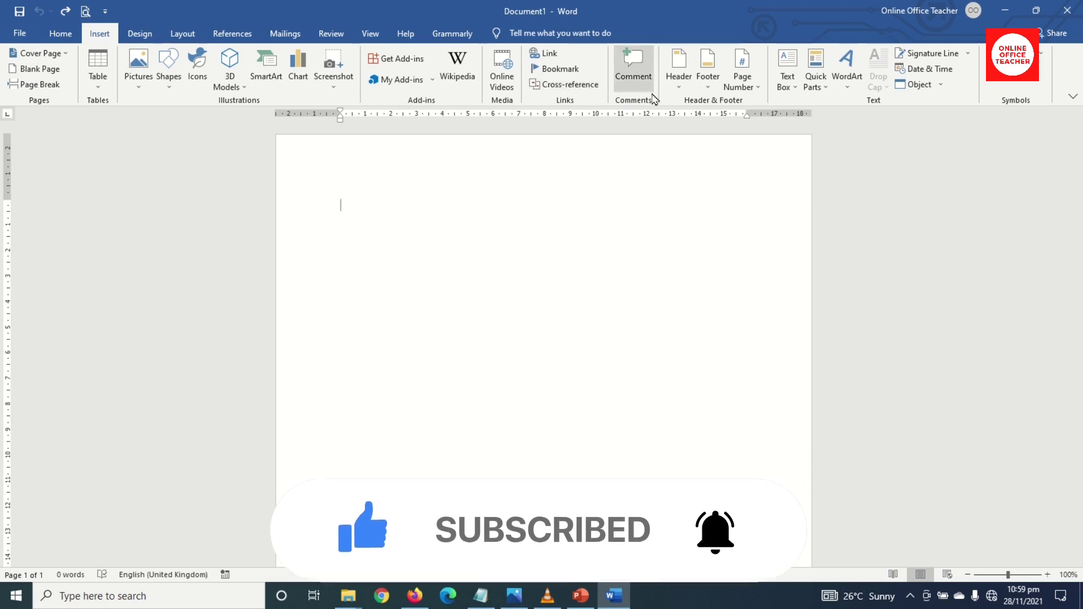
# - Insert the Title document property from Quick Parts at the top of the page
pyautogui.click(822, 83)
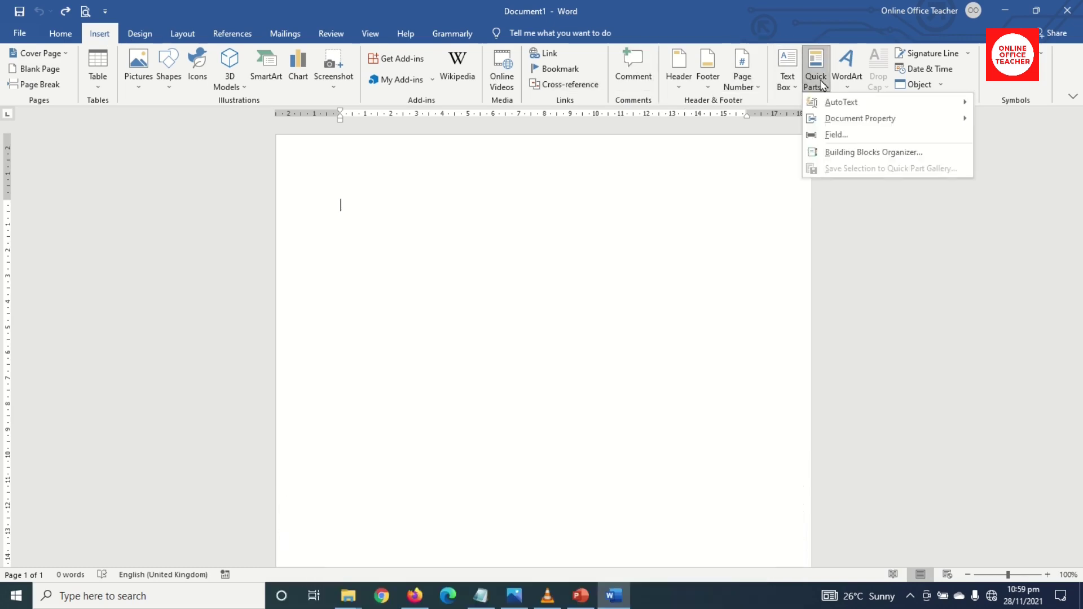
pyautogui.moveTo(894, 125)
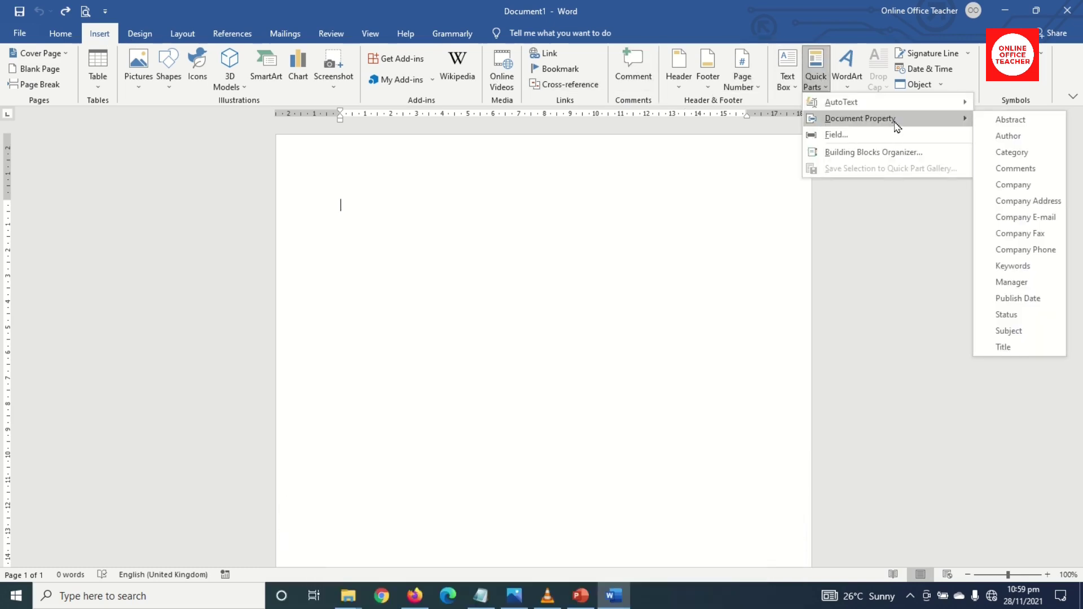
pyautogui.click(1044, 348)
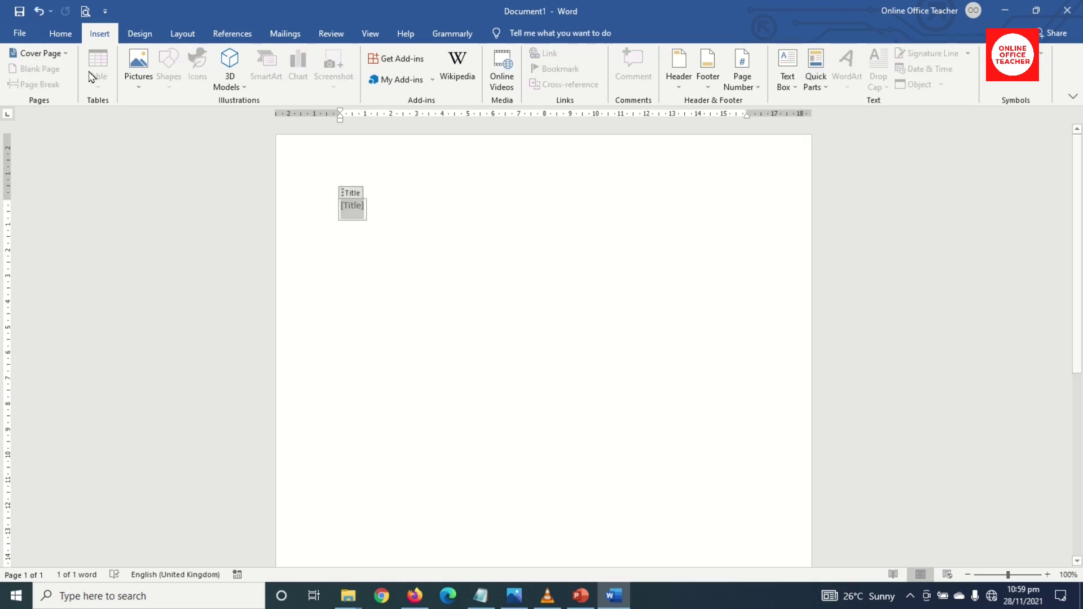
# - Make the Title placeholder 28 pt and right-aligned, then start a new line below it
pyautogui.click(59, 33)
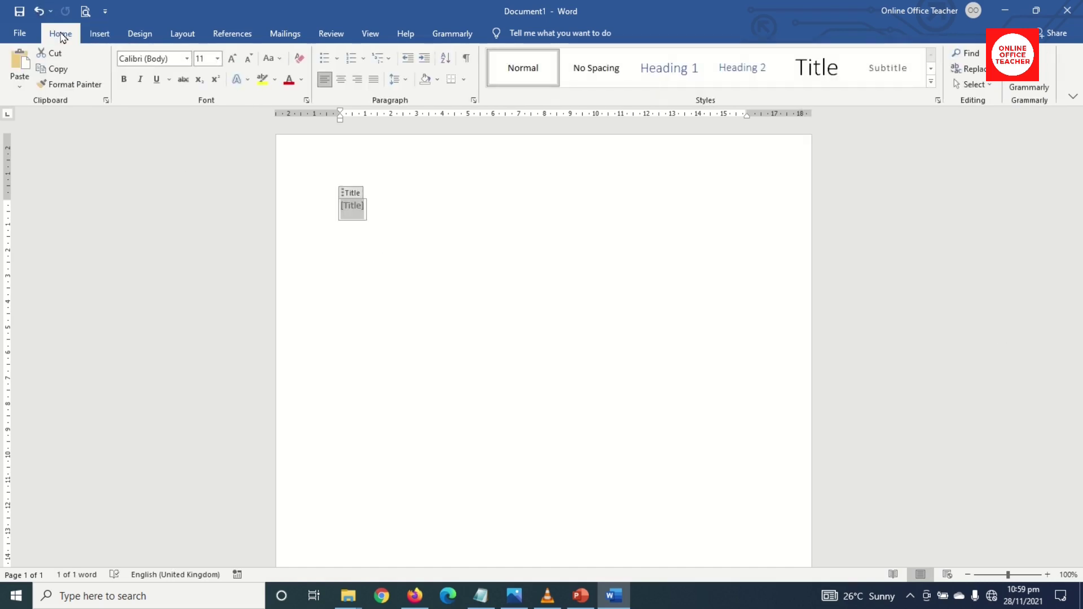
pyautogui.click(218, 58)
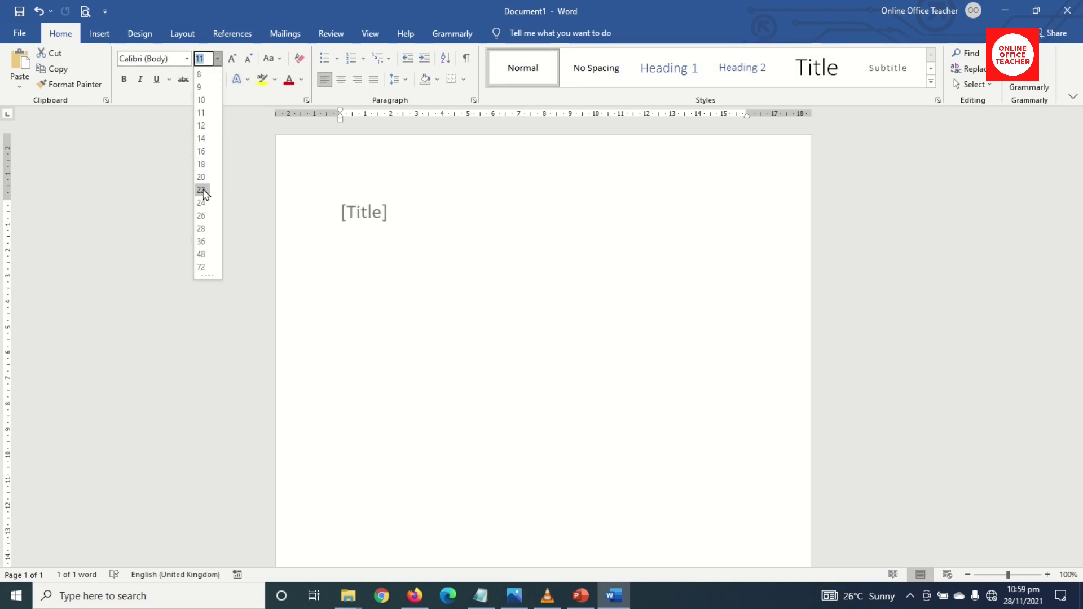
pyautogui.click(202, 228)
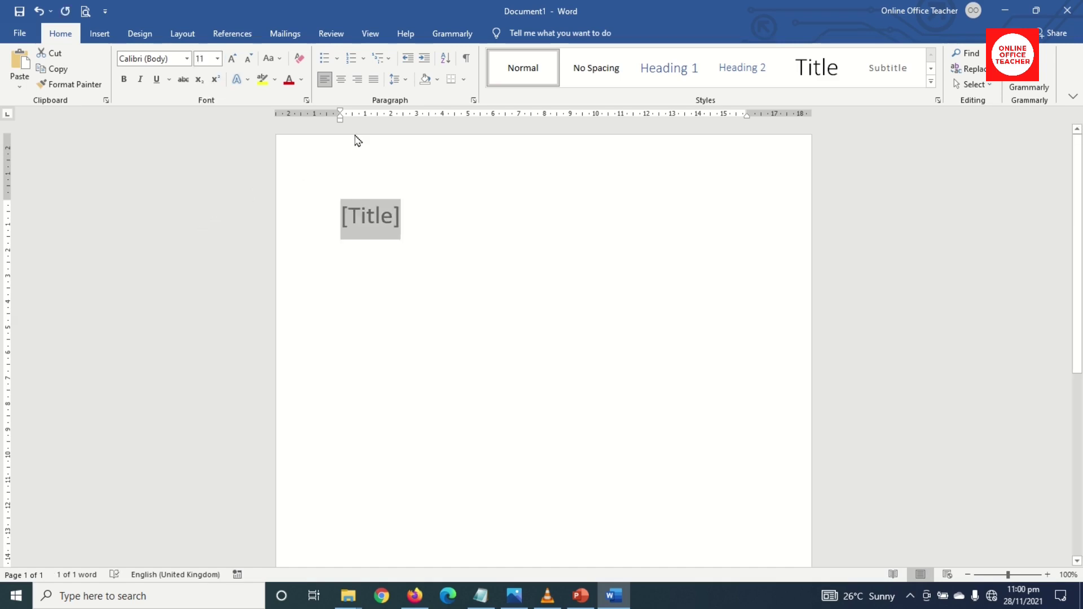
pyautogui.click(358, 81)
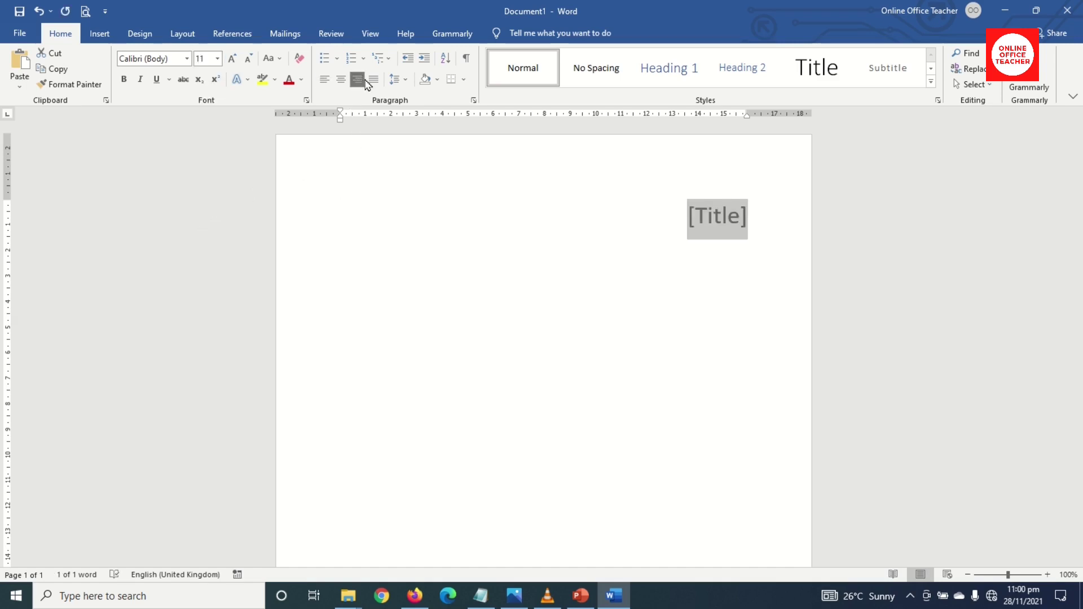
pyautogui.click(773, 225)
pyautogui.press('Return')
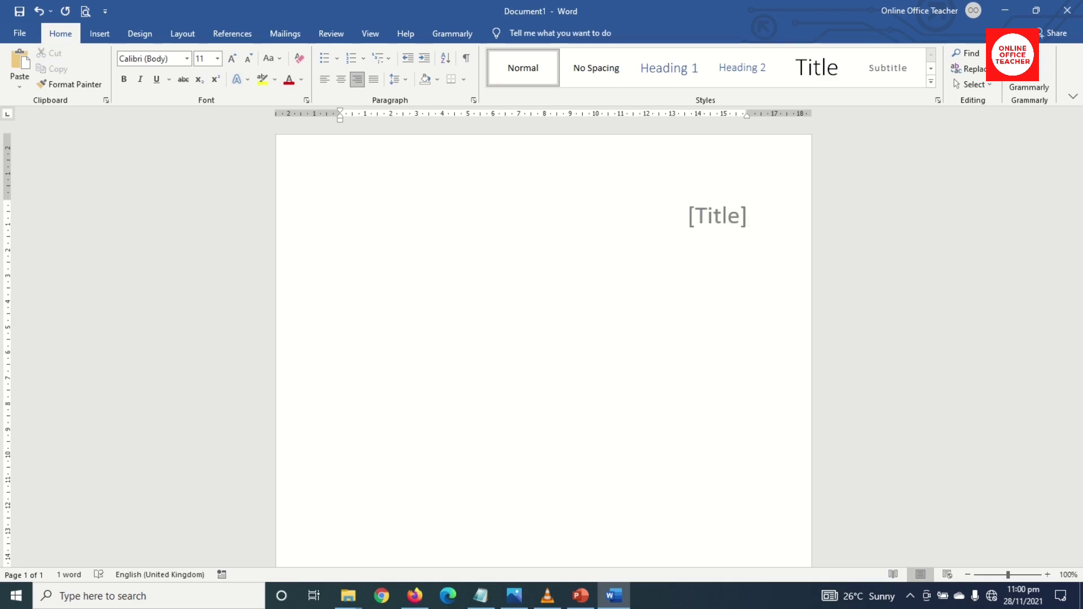
pyautogui.click(98, 33)
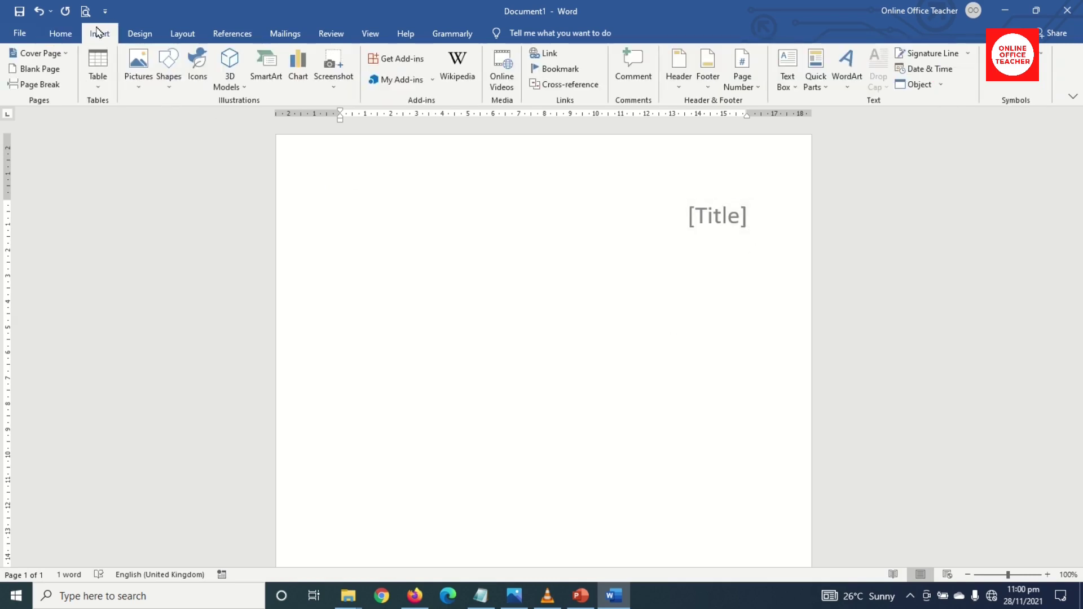
# - Insert the date and time as dd/mm/yyyy hh:mm:ss, then start a new left-aligned line
pyautogui.click(940, 72)
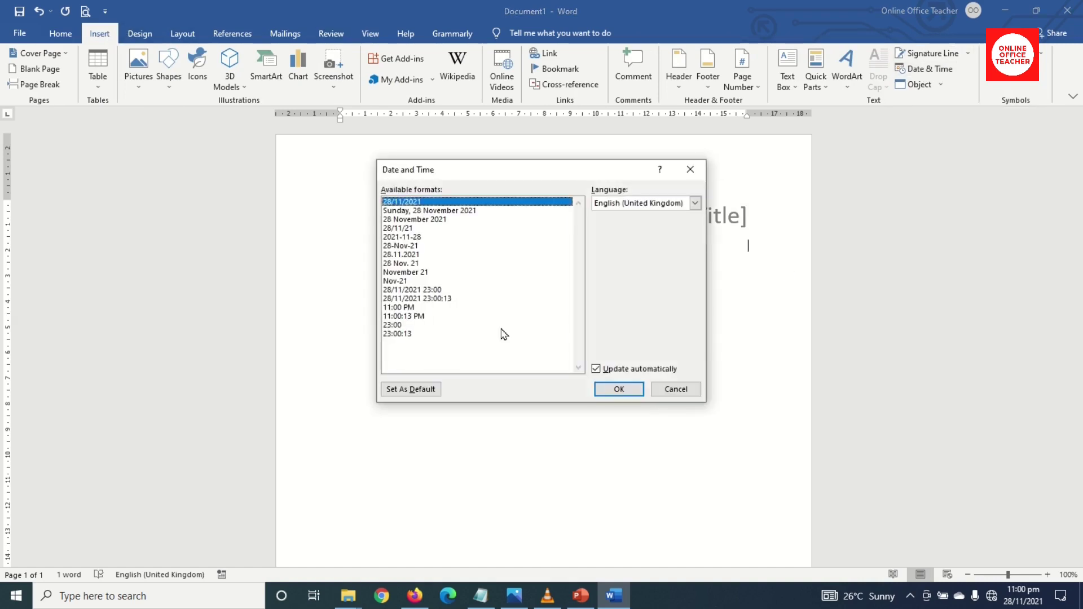
pyautogui.click(418, 300)
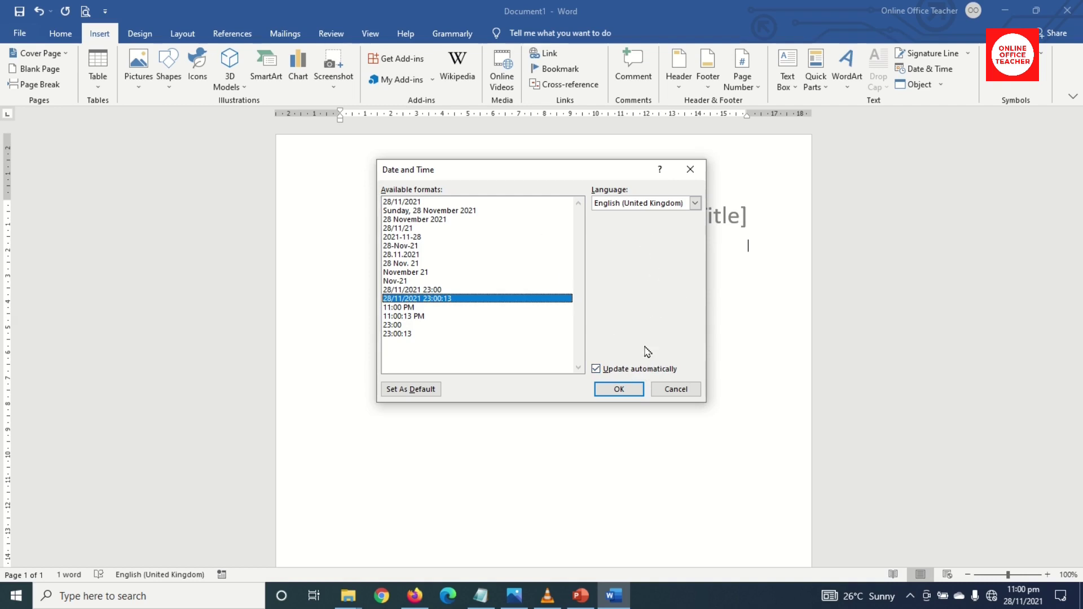
pyautogui.click(608, 396)
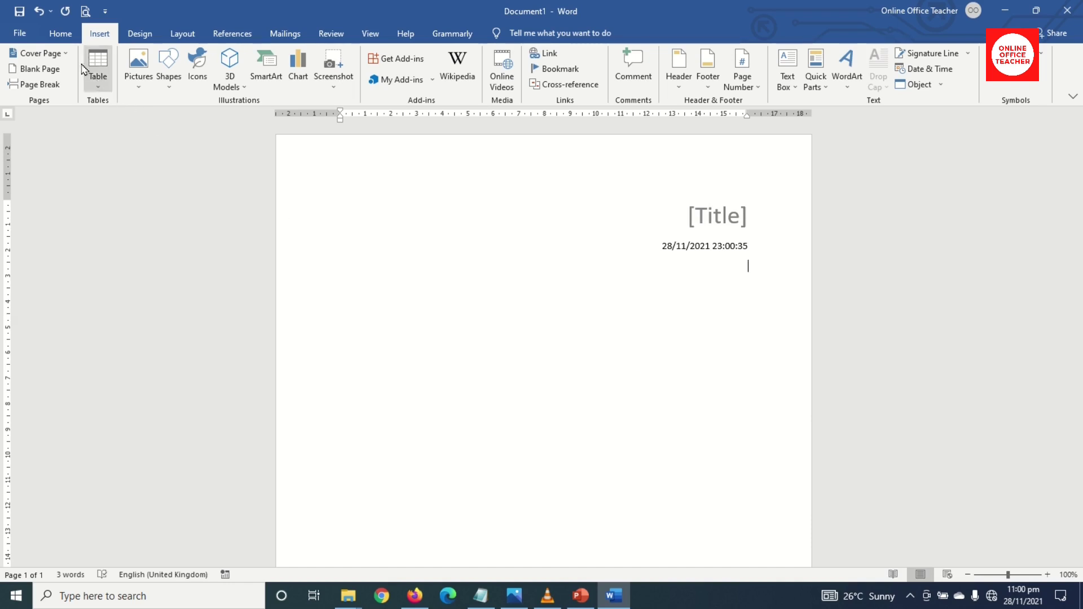
pyautogui.click(61, 34)
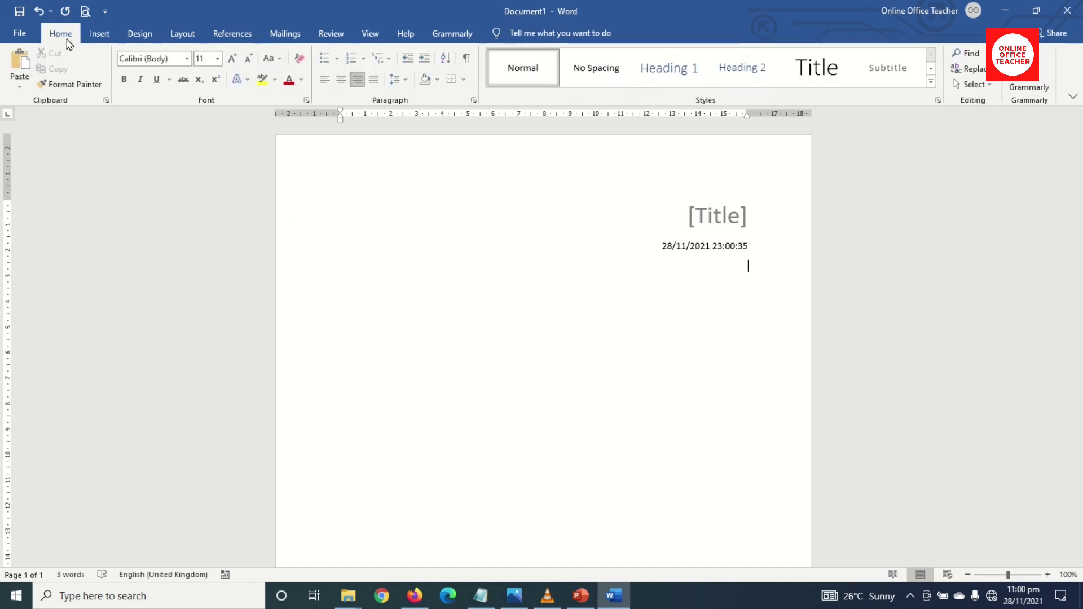
pyautogui.click(324, 80)
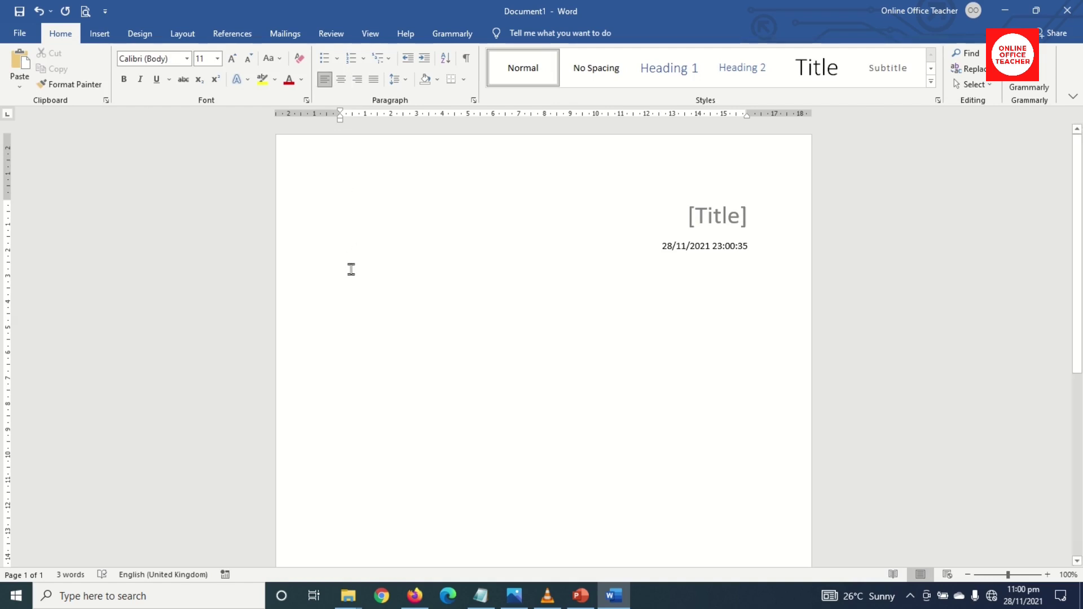
pyautogui.press('Return')
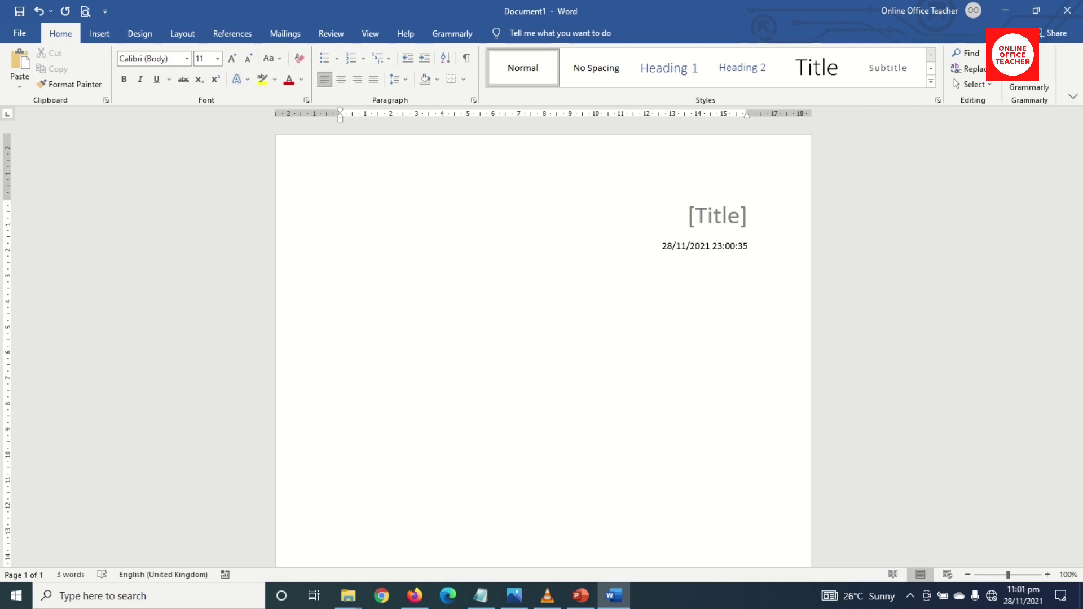
# - Insert a 2-column, 6-row table below the date
pyautogui.click(108, 40)
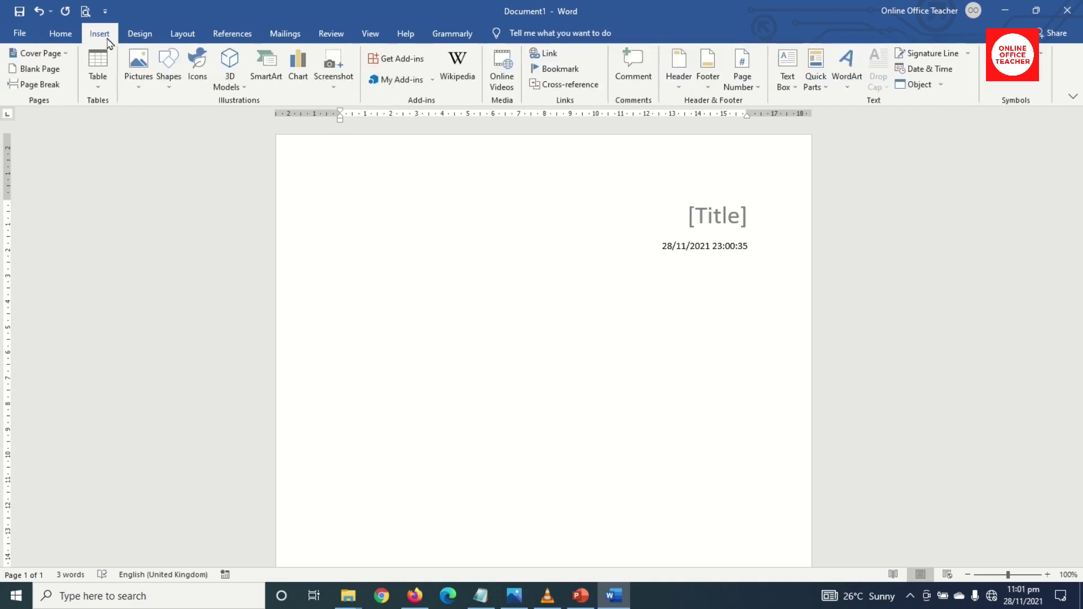
pyautogui.click(98, 81)
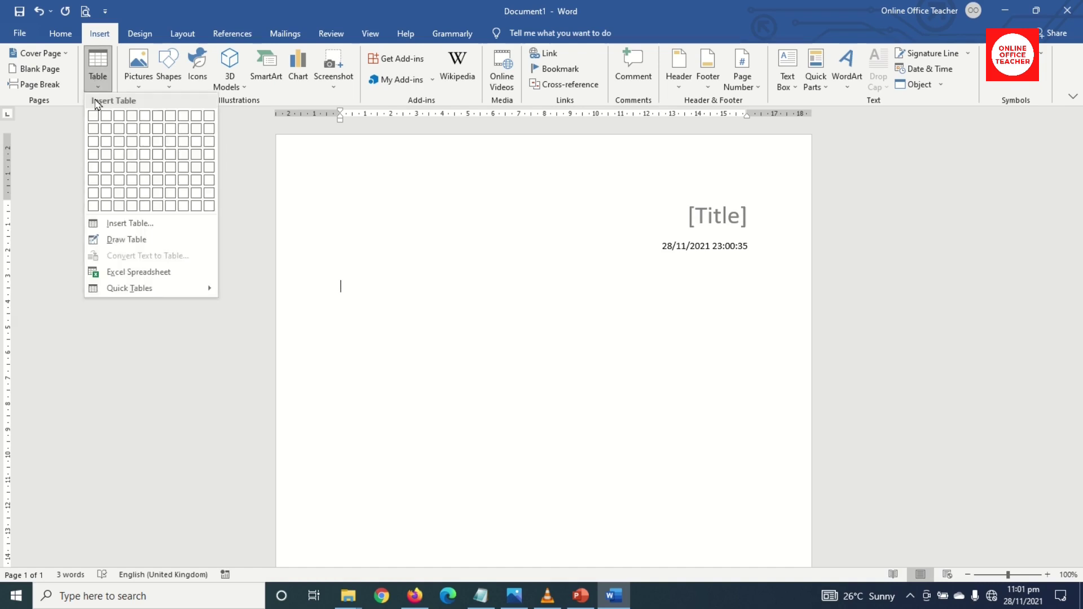
pyautogui.click(141, 223)
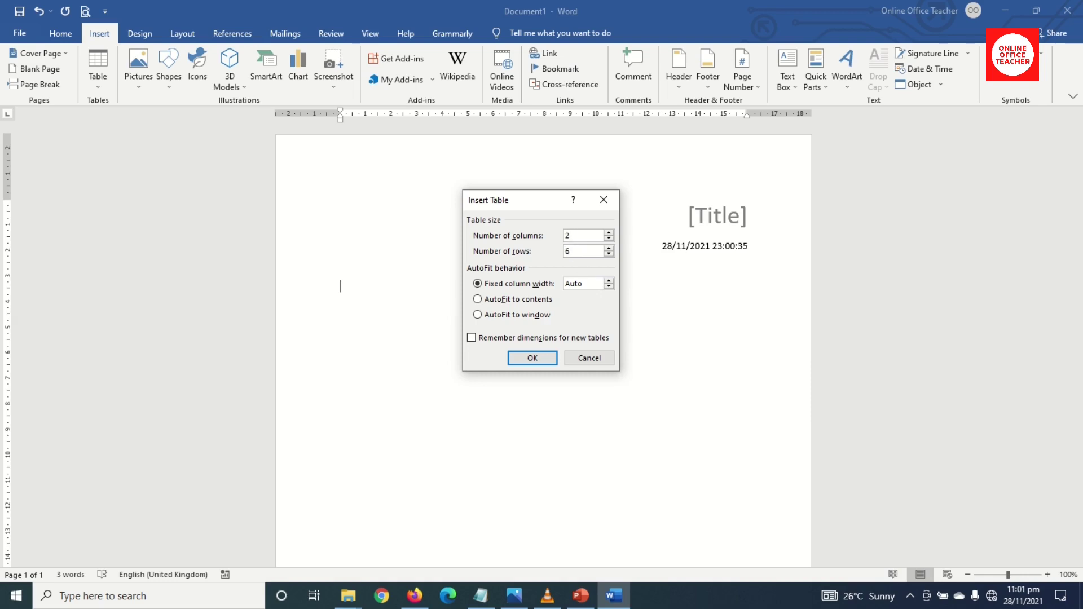
pyautogui.click(532, 358)
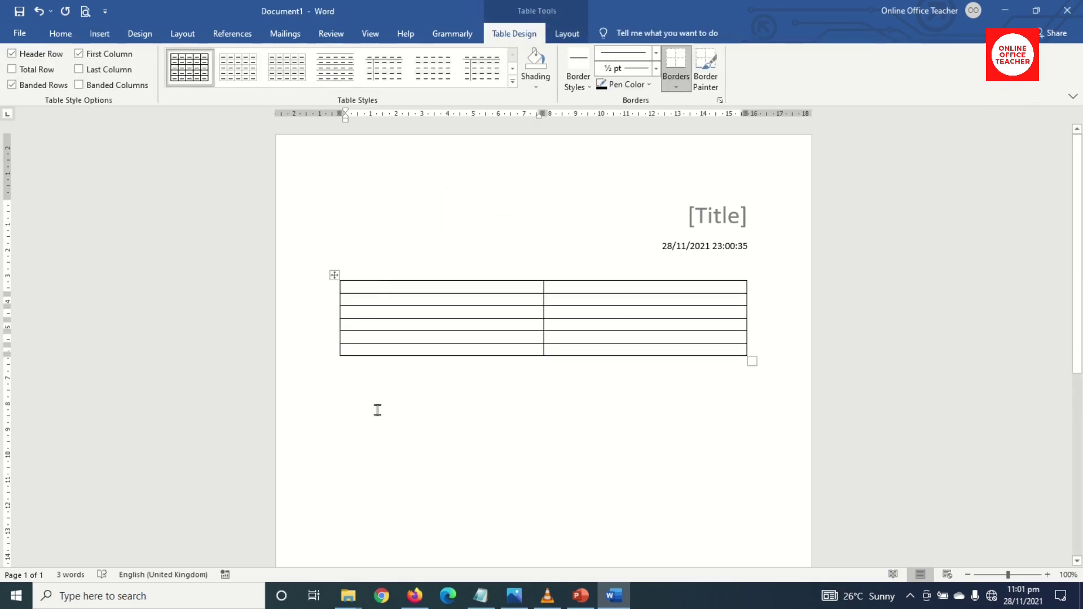
# - Label the first column Meeting called by, Type of meeting, Facilitator, Note taker, Timekeeper, Attendees
pyautogui.write('mee')
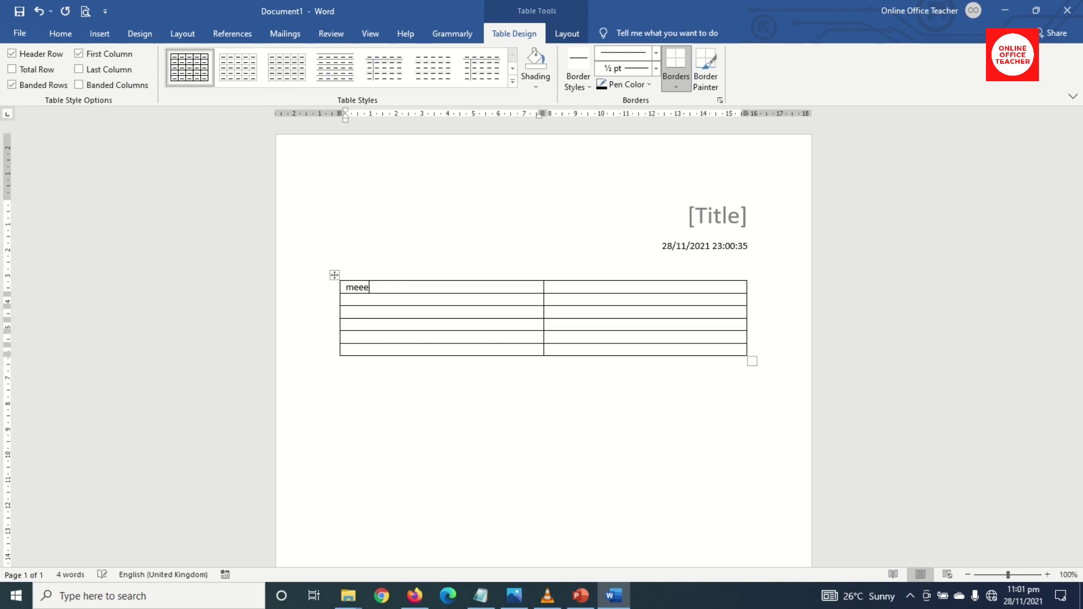
pyautogui.write('tings')
pyautogui.press('BackSpace')
pyautogui.write('called by')
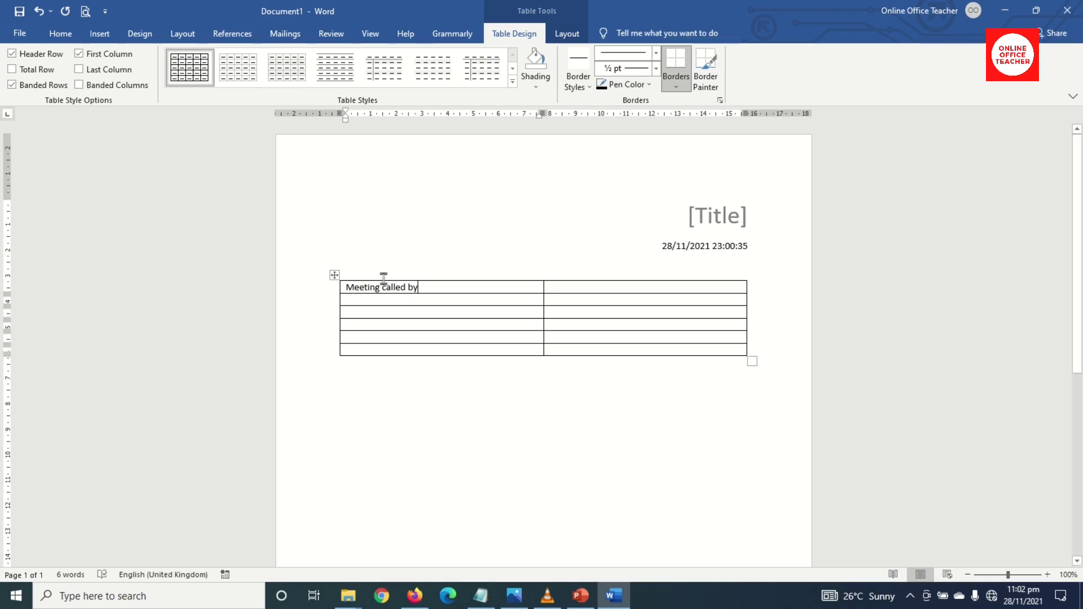
pyautogui.write('Type of mee')
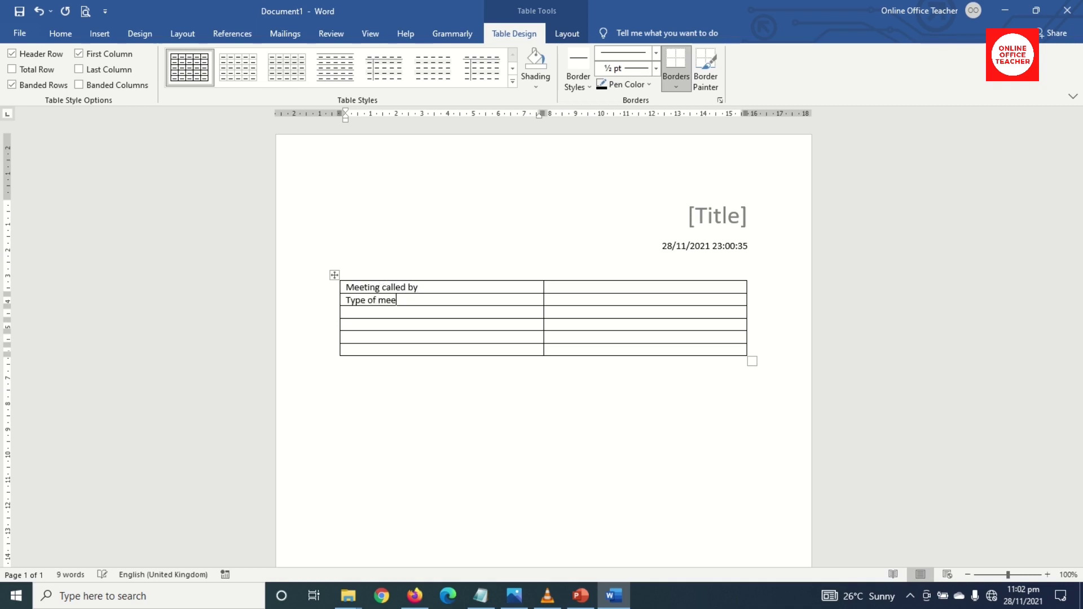
pyautogui.write('tingfacilitator ')
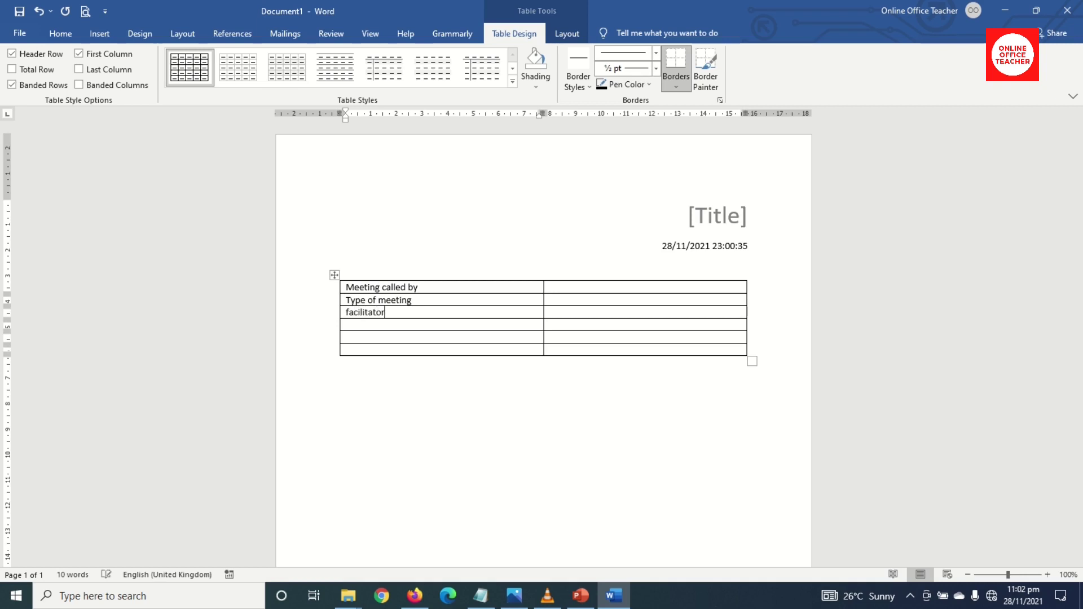
pyautogui.write('note take')
pyautogui.write('timepeeper')
pyautogui.press('Tab')
pyautogui.press('Tab')
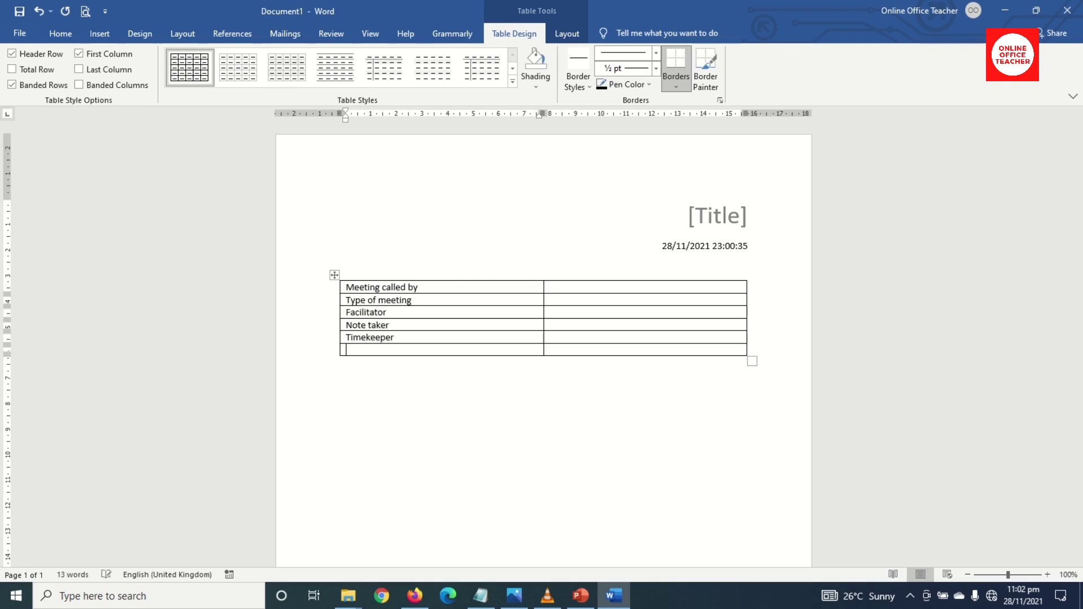
pyautogui.write('attendees')
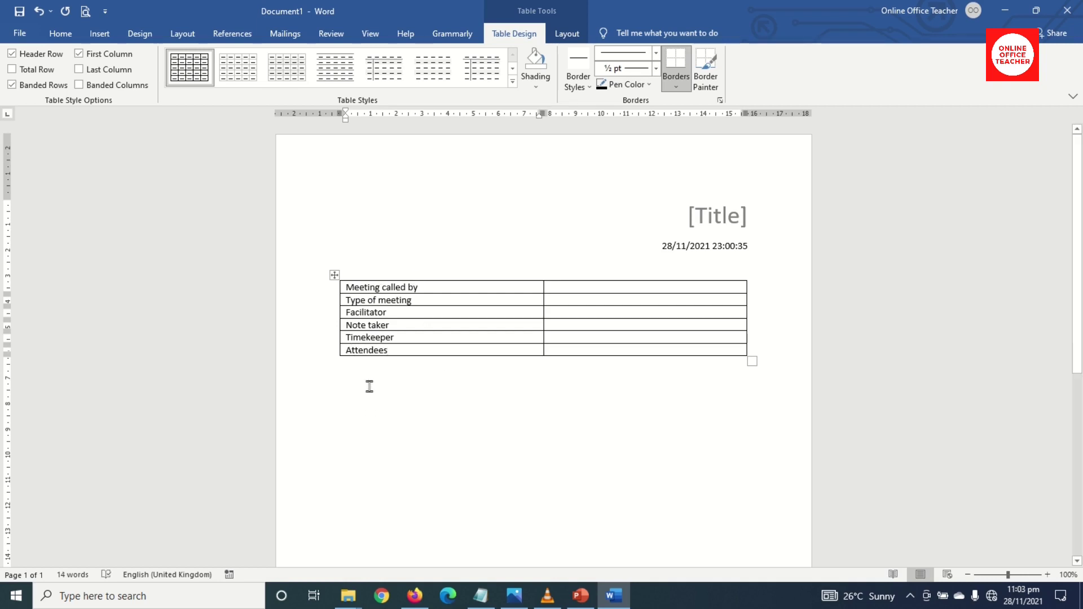
pyautogui.click(392, 397)
pyautogui.press('Return')
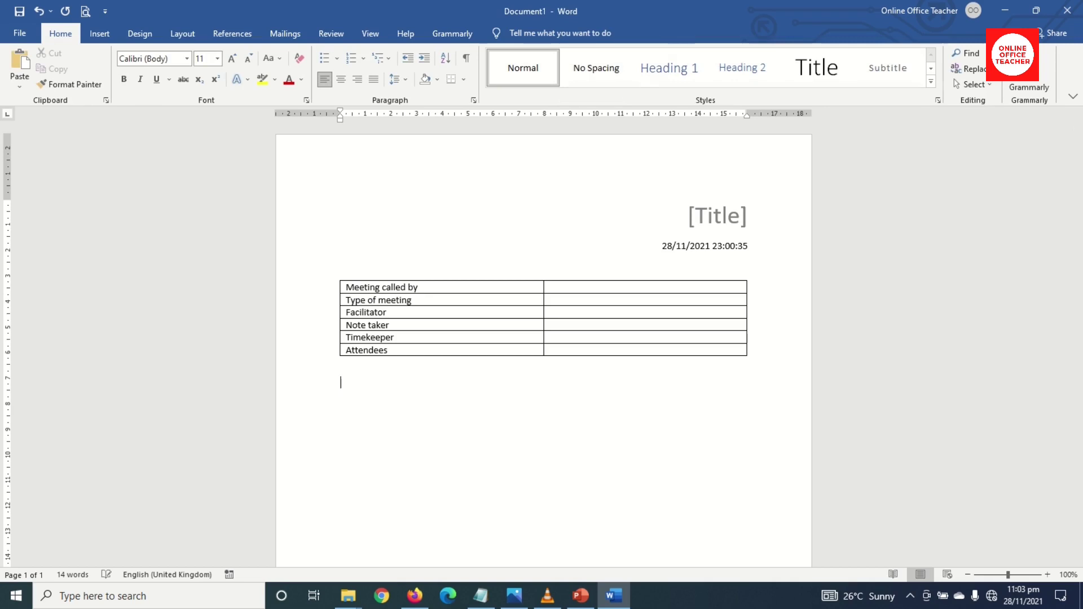
# - Type an 'Agenda topics' heading and insert a 3-column, 4-row table under it
pyautogui.write('ager')
pyautogui.write('da ')
pyautogui.write('topics')
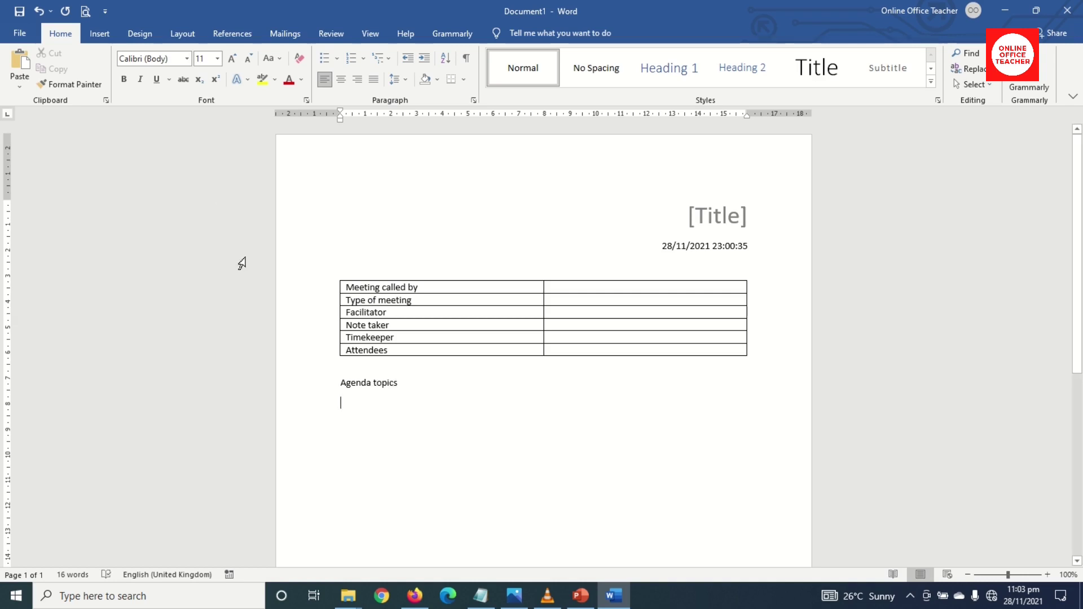
pyautogui.click(100, 34)
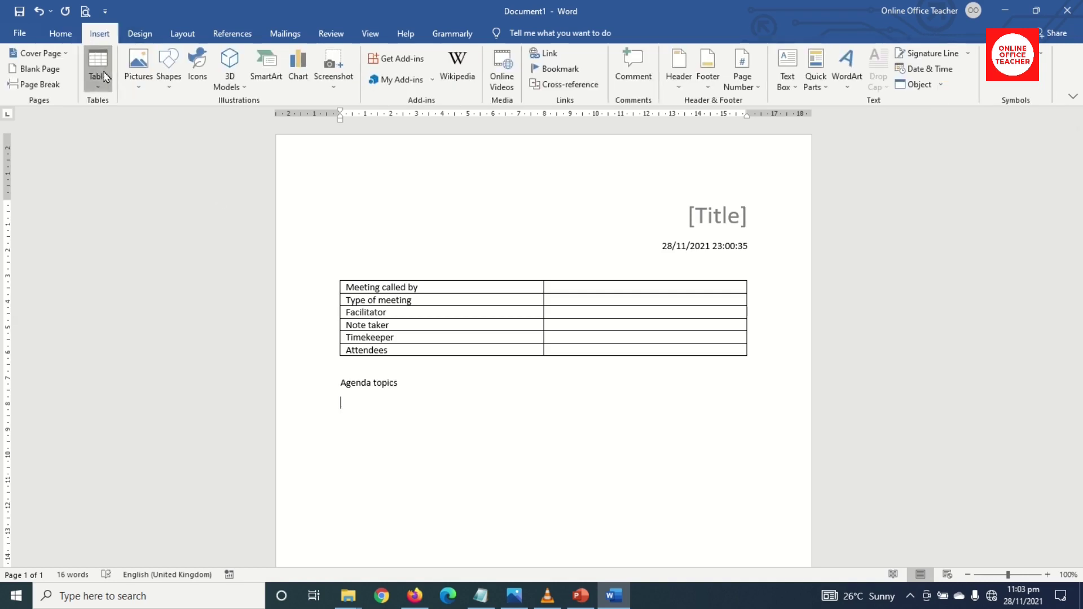
pyautogui.click(99, 73)
pyautogui.click(130, 226)
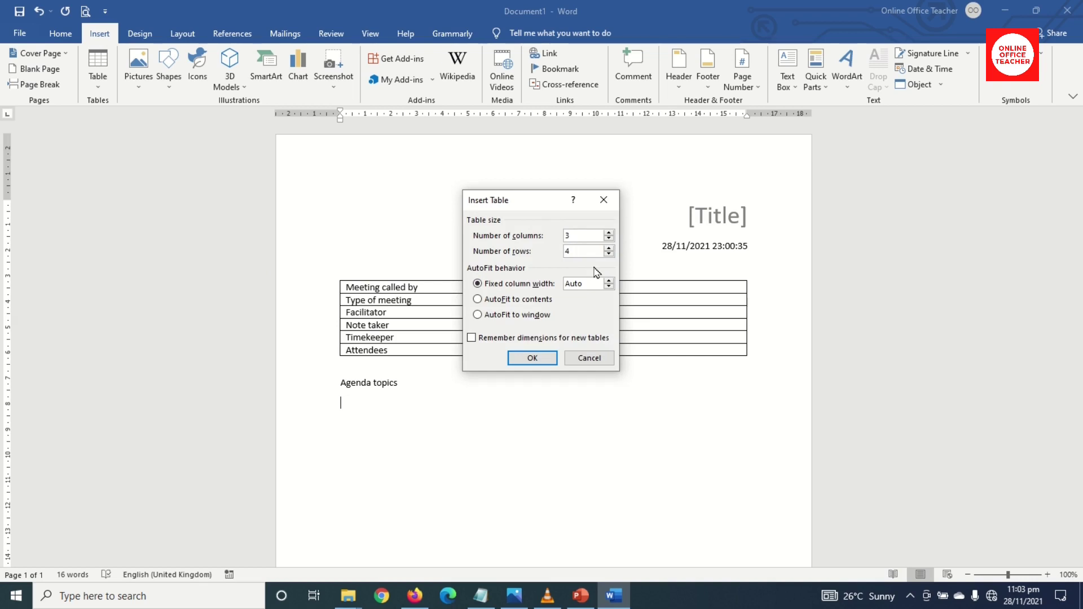
pyautogui.click(530, 357)
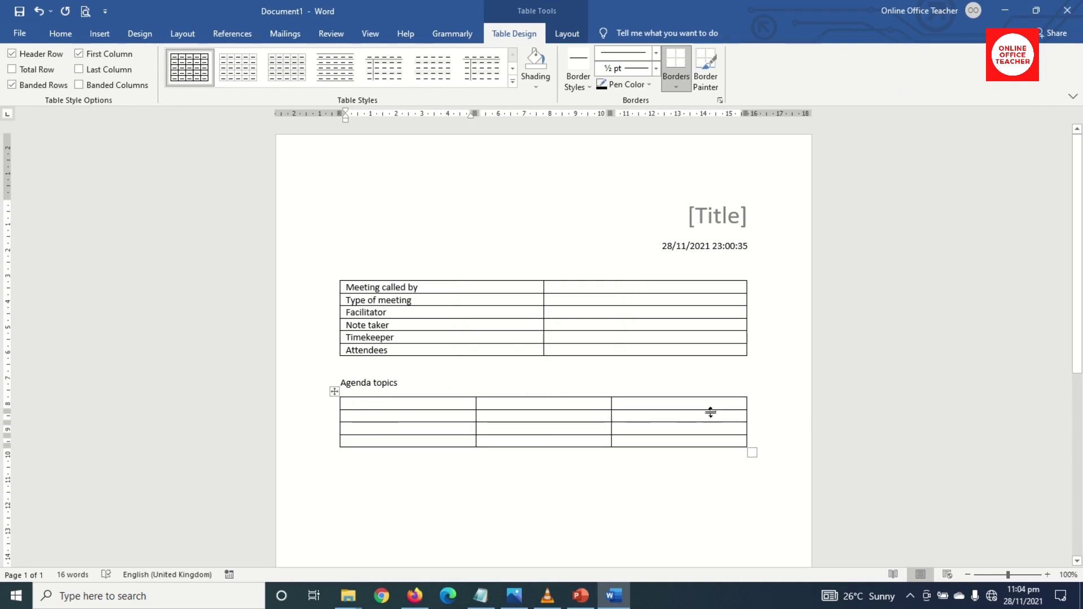
# - Enter the headers Time allowed, Agenda topics and Presenter, then add a blank line below
pyautogui.write('time allow')
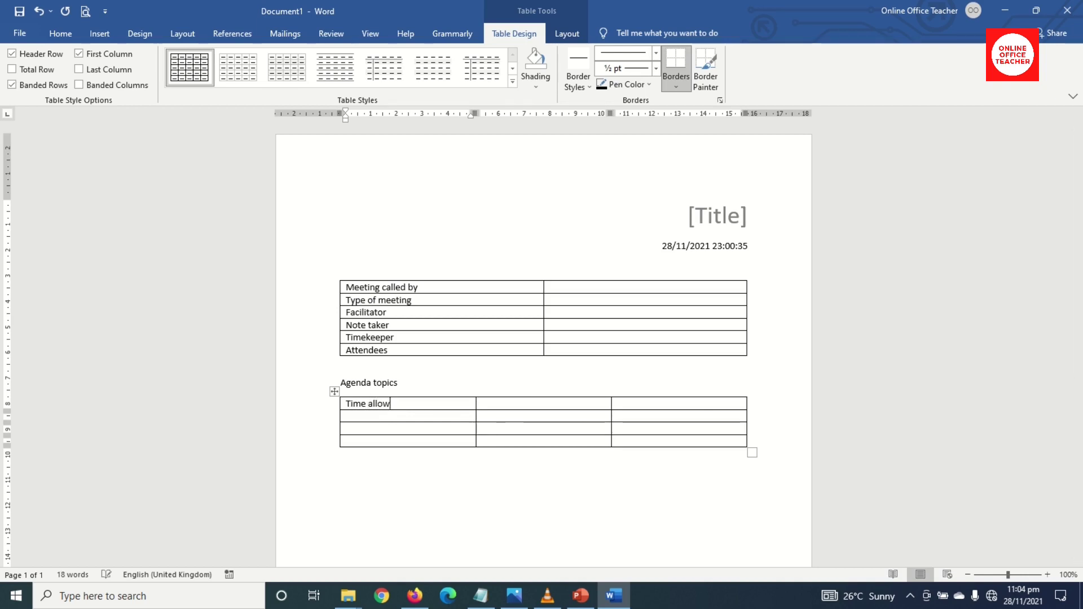
pyautogui.press('Tab')
pyautogui.write('agenda topics')
pyautogui.press('Tab')
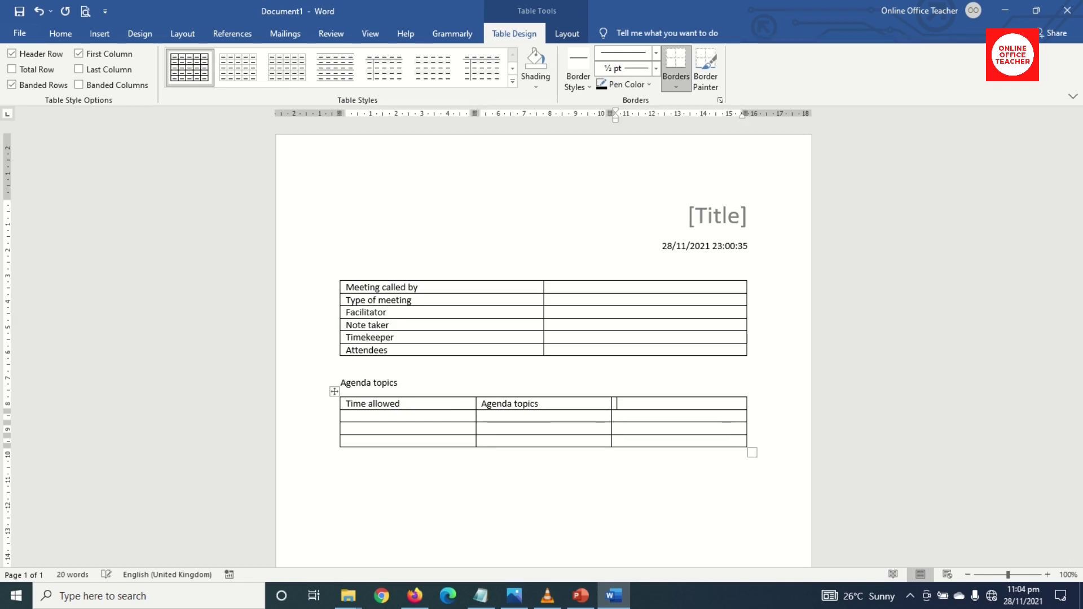
pyautogui.write('presente')
pyautogui.press('Tab')
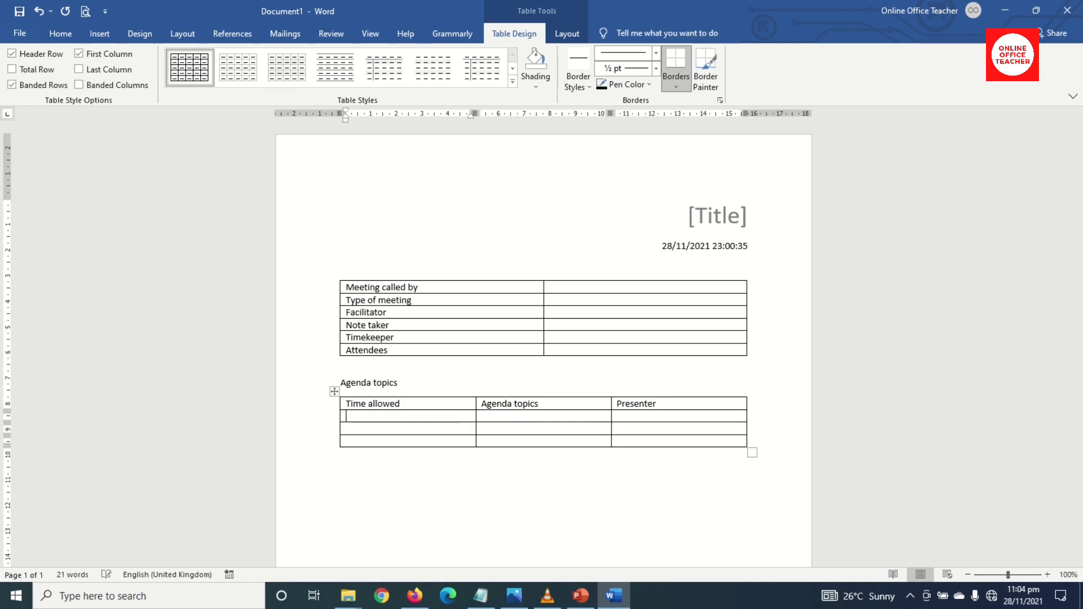
pyautogui.click(398, 489)
pyautogui.press('Return')
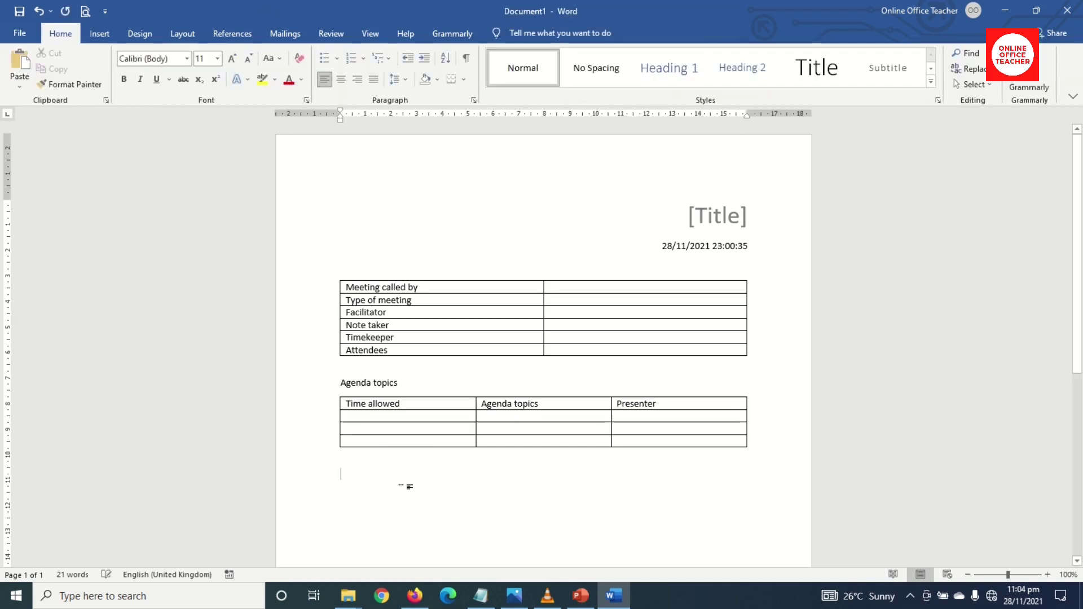
# - Type a 'Discussion' heading, add a 1-column, 3-row table under it, and select both
pyautogui.write('disccussion')
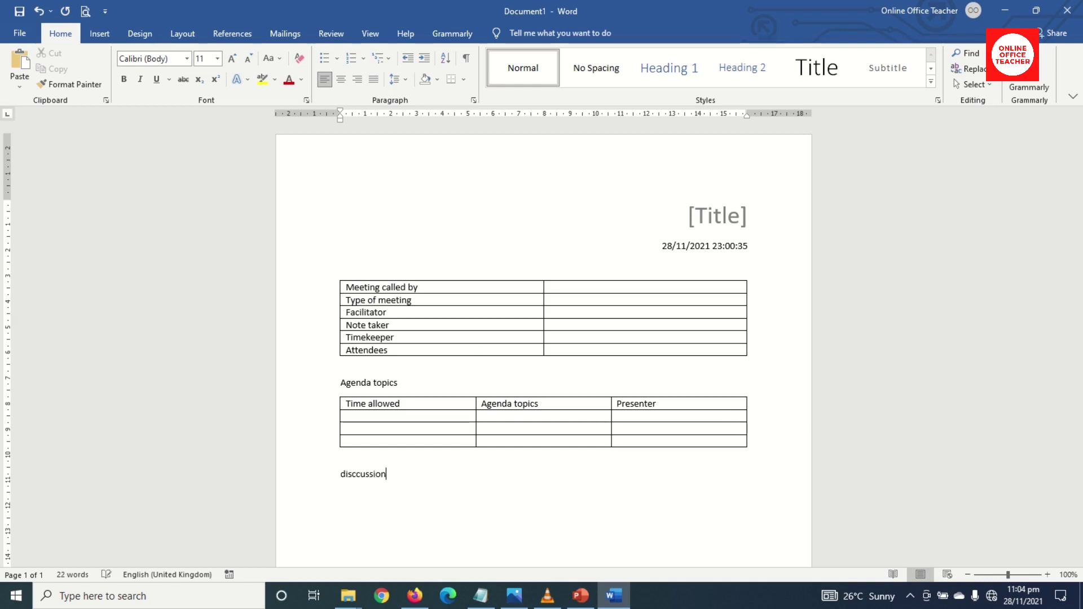
pyautogui.press('Return')
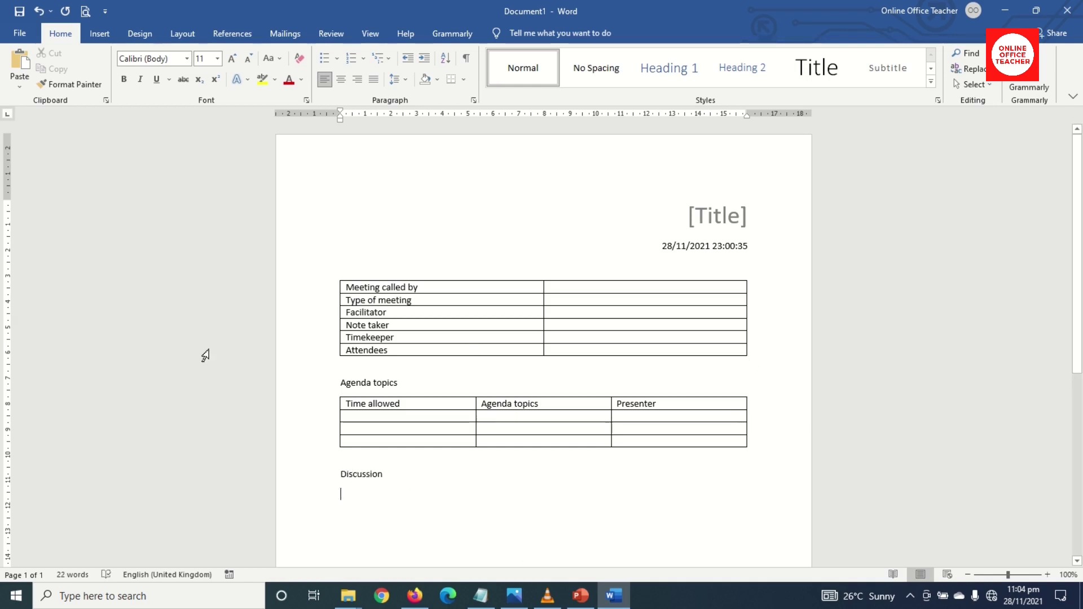
pyautogui.click(99, 33)
pyautogui.click(99, 75)
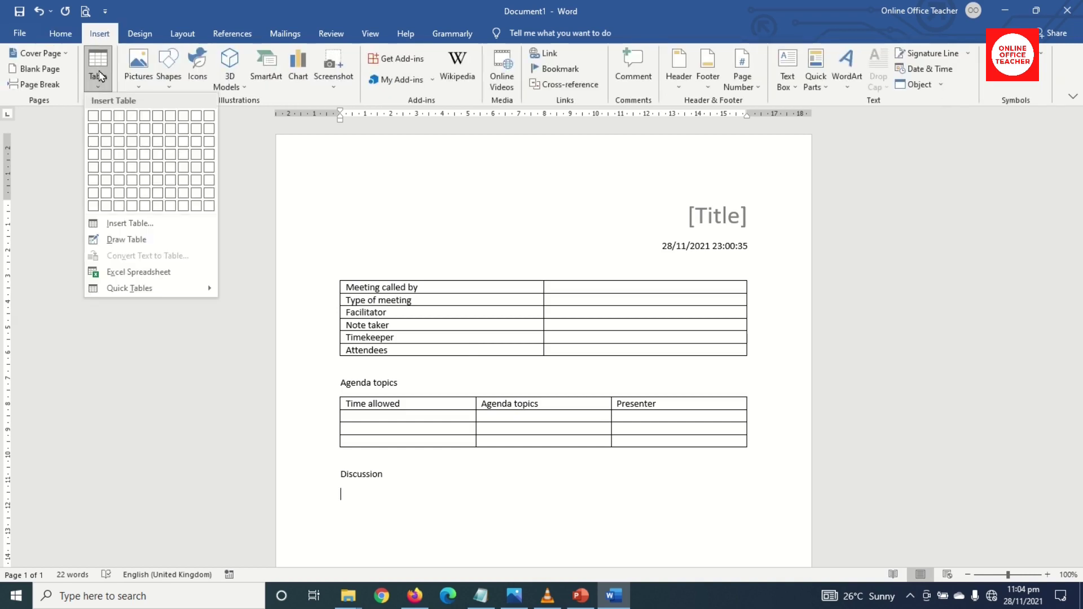
pyautogui.click(94, 142)
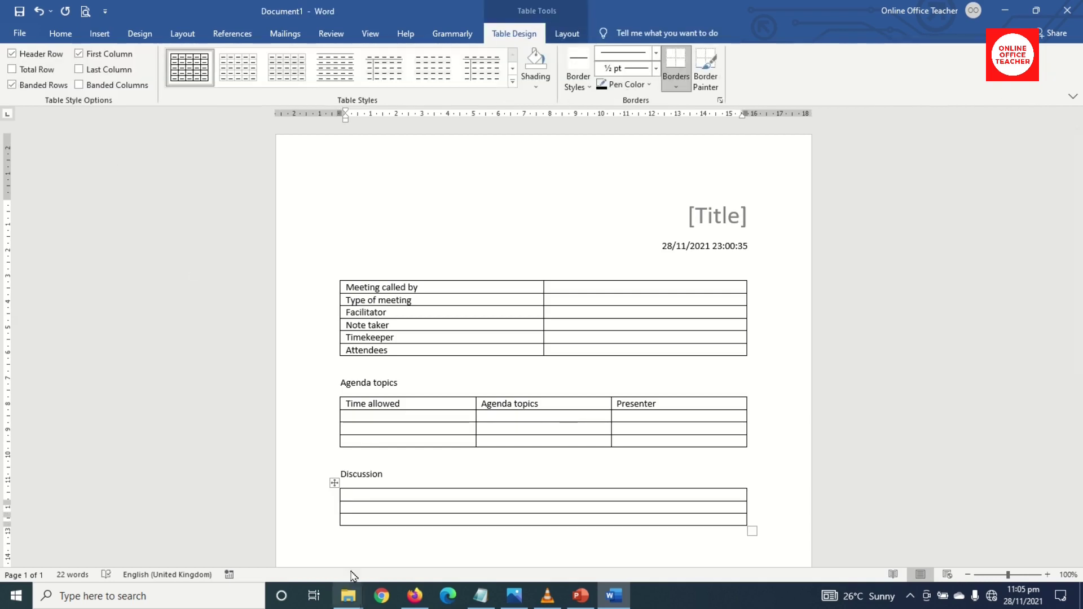
pyautogui.click(357, 544)
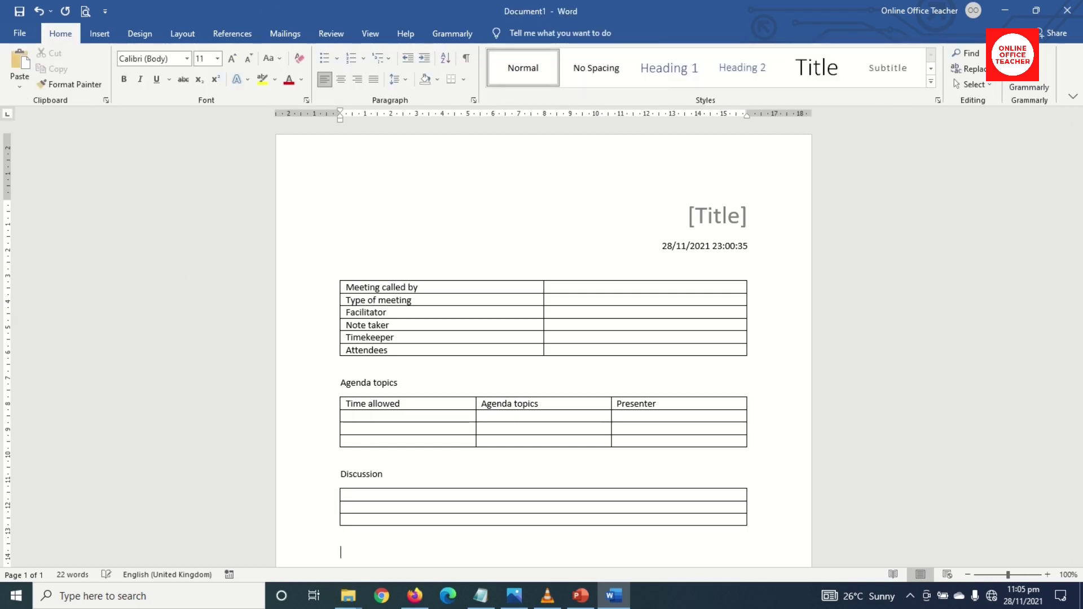
pyautogui.scroll(-2, 358, 544)
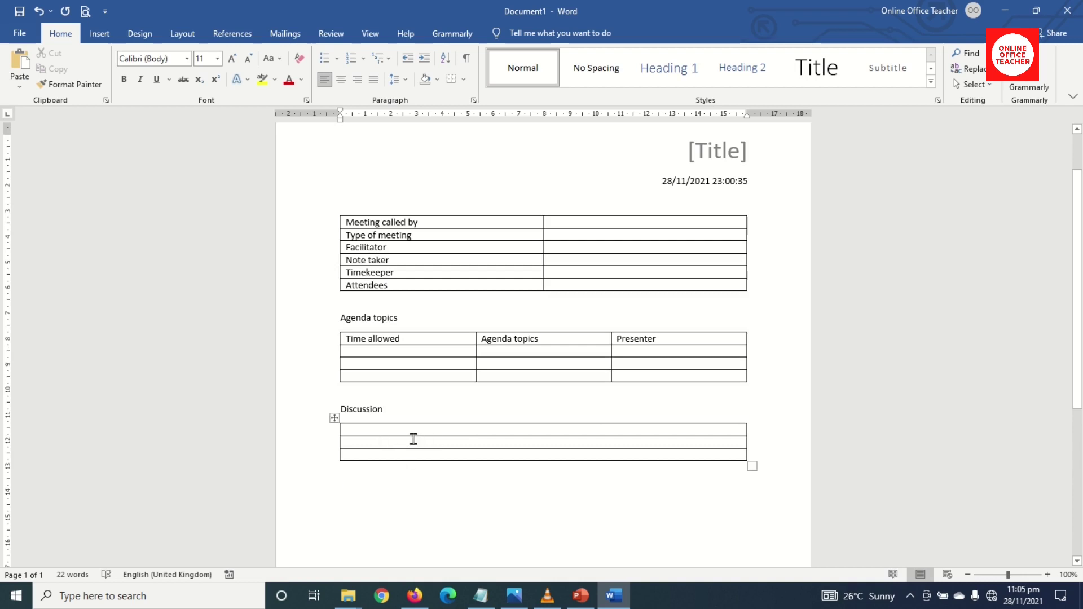
pyautogui.moveTo(337, 408); pyautogui.dragTo(371, 474)
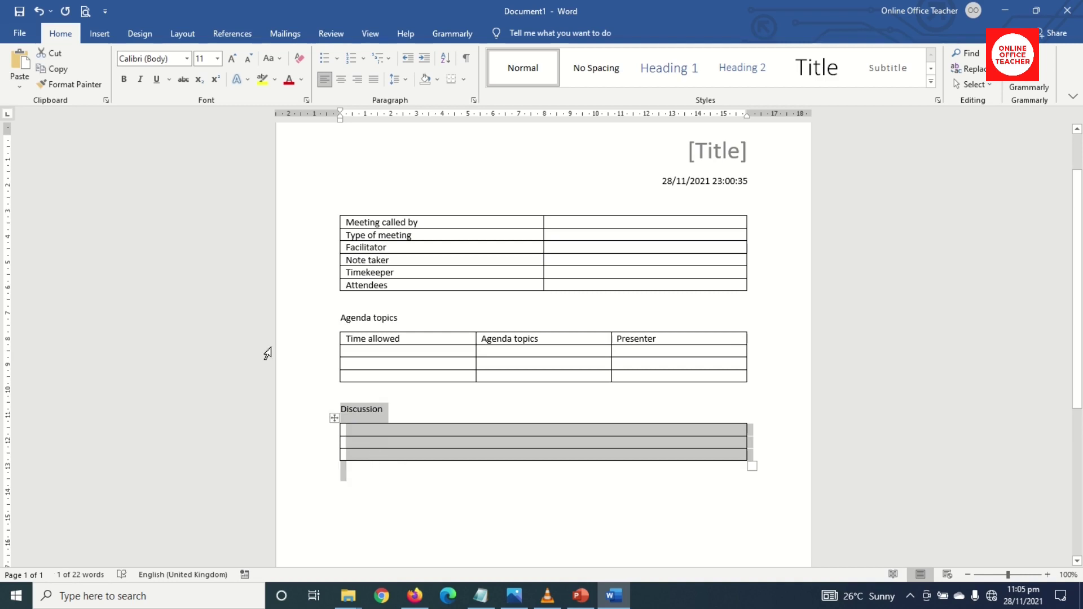
# - Paste a copy of the Discussion section below and retitle the copy 'Conclusion'
pyautogui.click(52, 70)
pyautogui.click(356, 487)
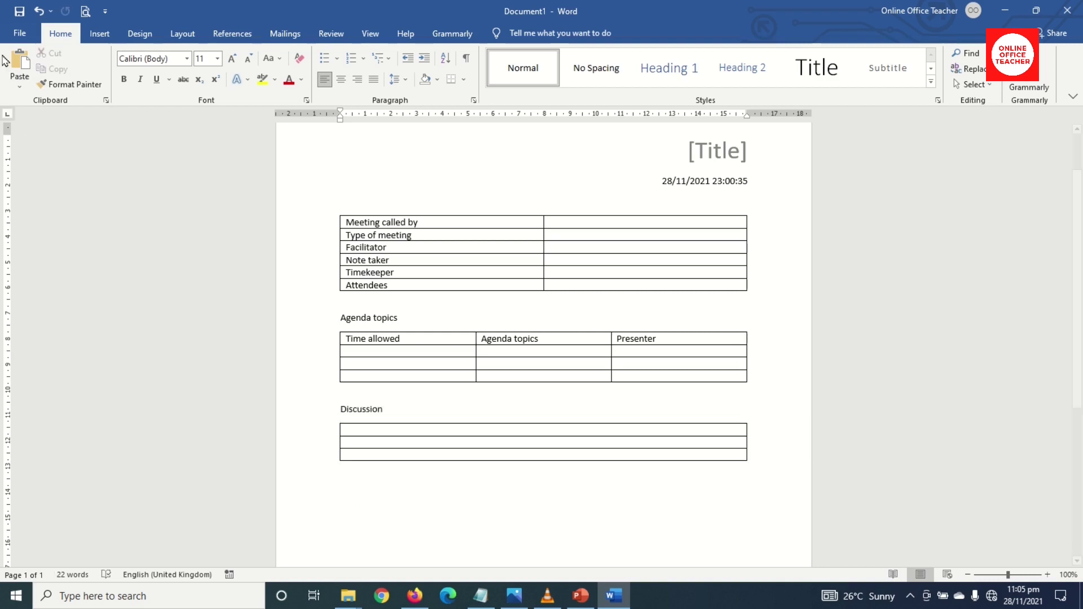
pyautogui.click(20, 65)
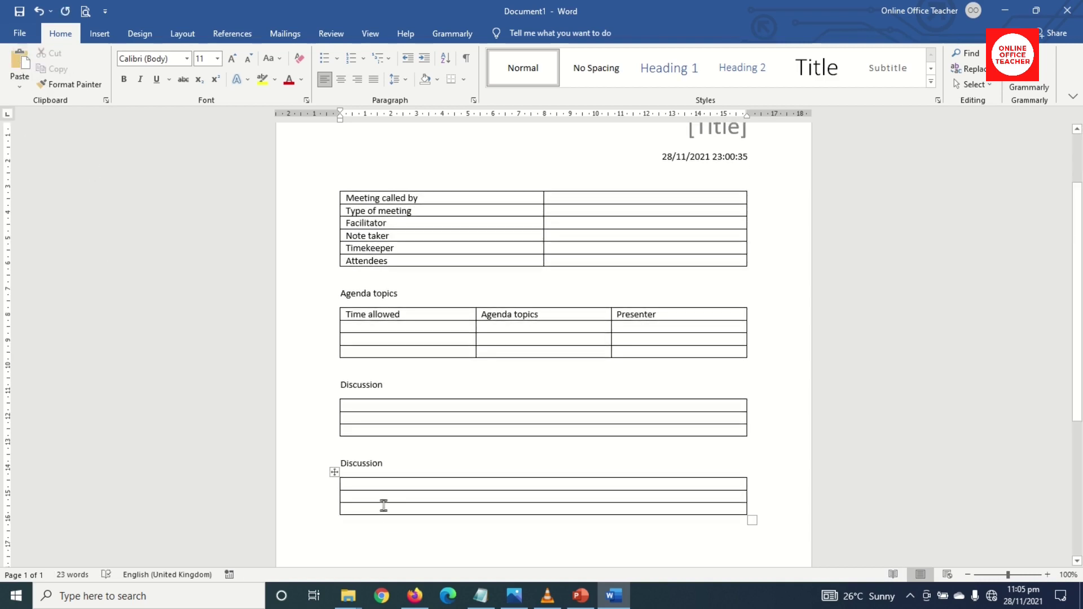
pyautogui.doubleClick(373, 465)
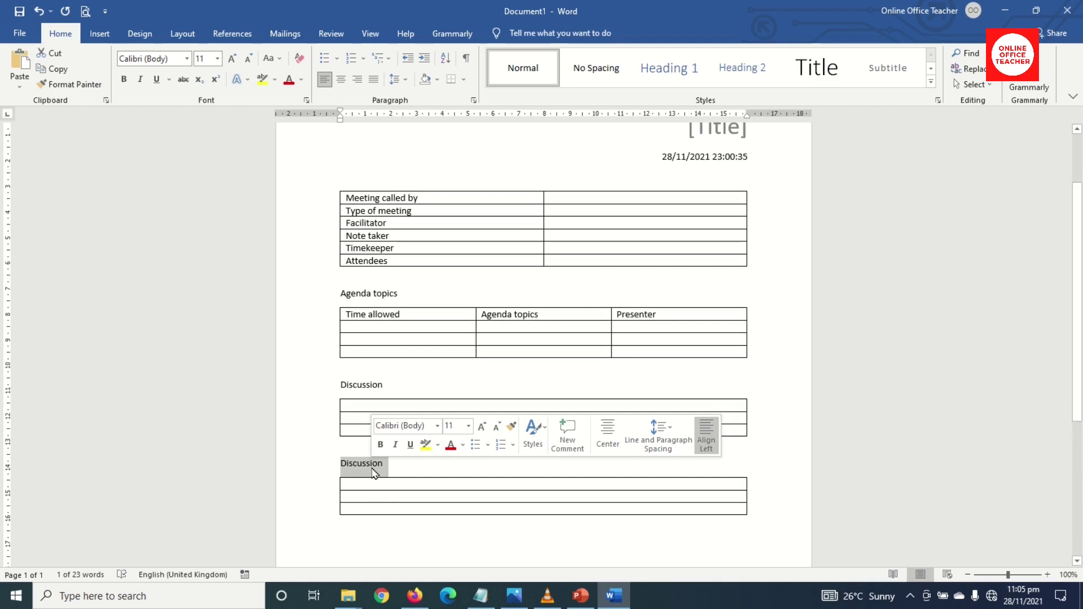
pyautogui.write('con')
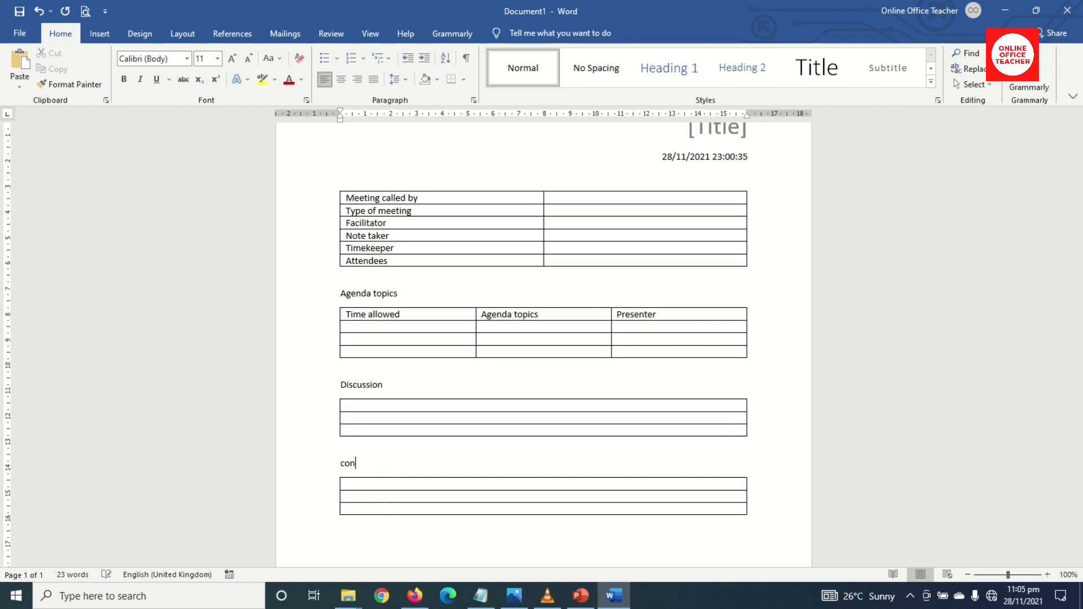
pyautogui.write('clusion')
# - Insert a 3x3 table below the Conclusion table
pyautogui.click(387, 552)
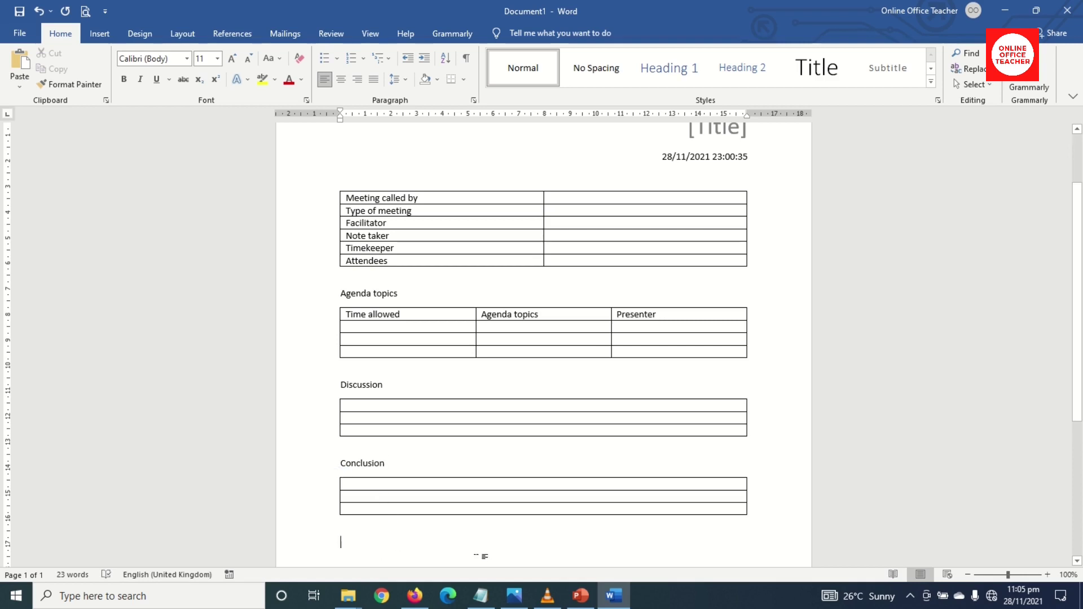
pyautogui.scroll(-3, 484, 556)
pyautogui.click(99, 33)
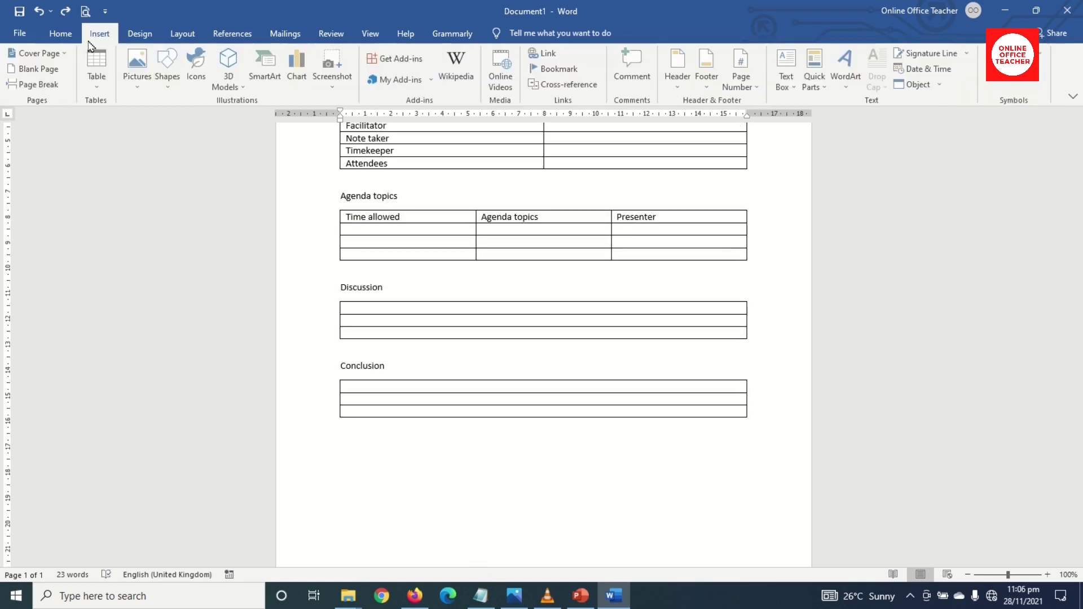
pyautogui.click(99, 71)
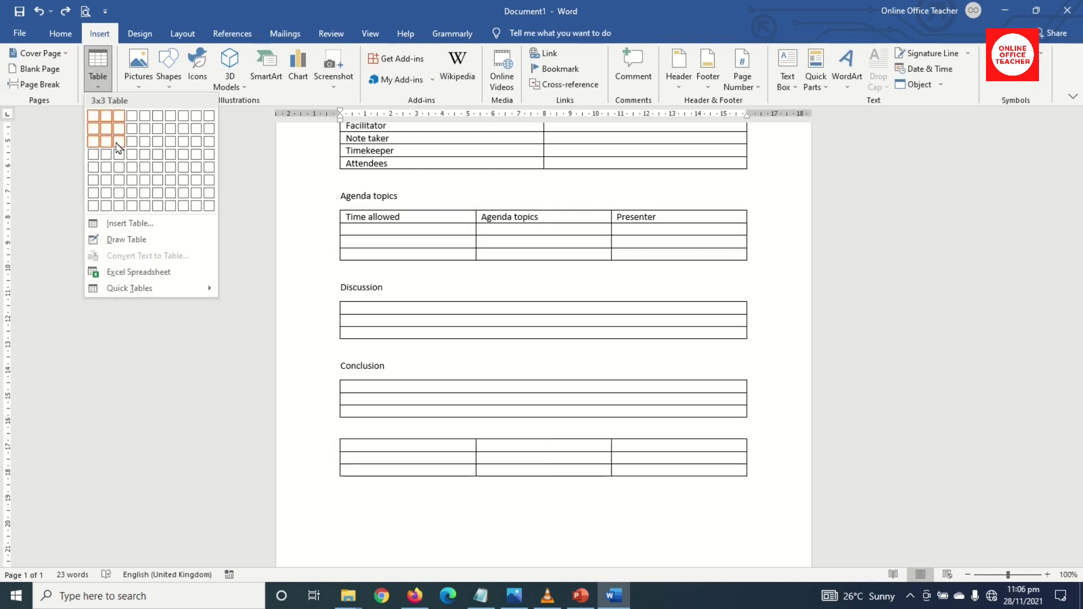
pyautogui.click(118, 148)
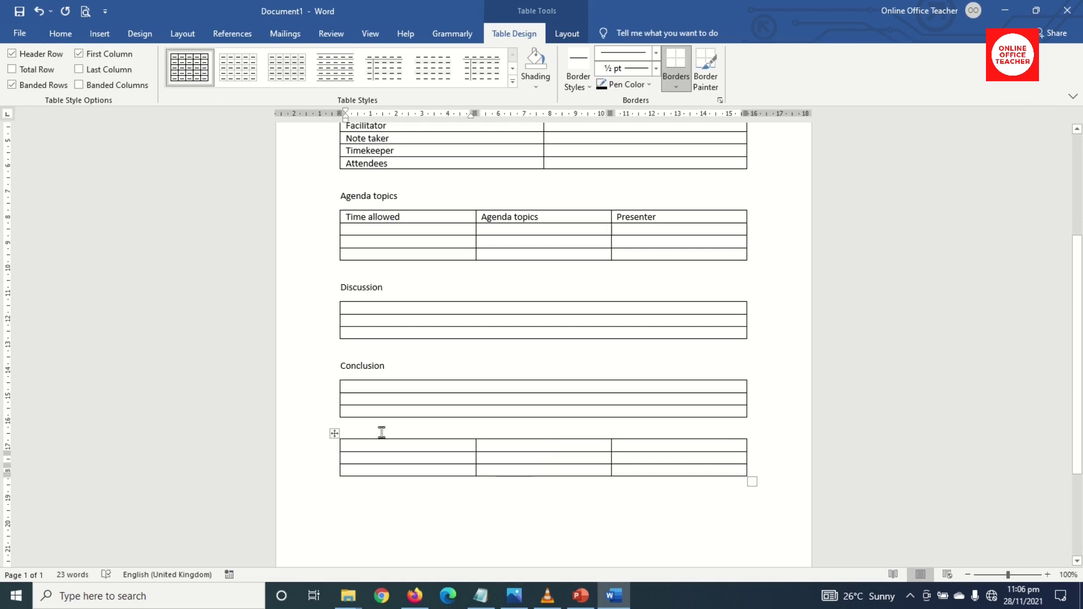
# - Enter the headers Action times, Person responsible and Deadline
pyautogui.write('ac')
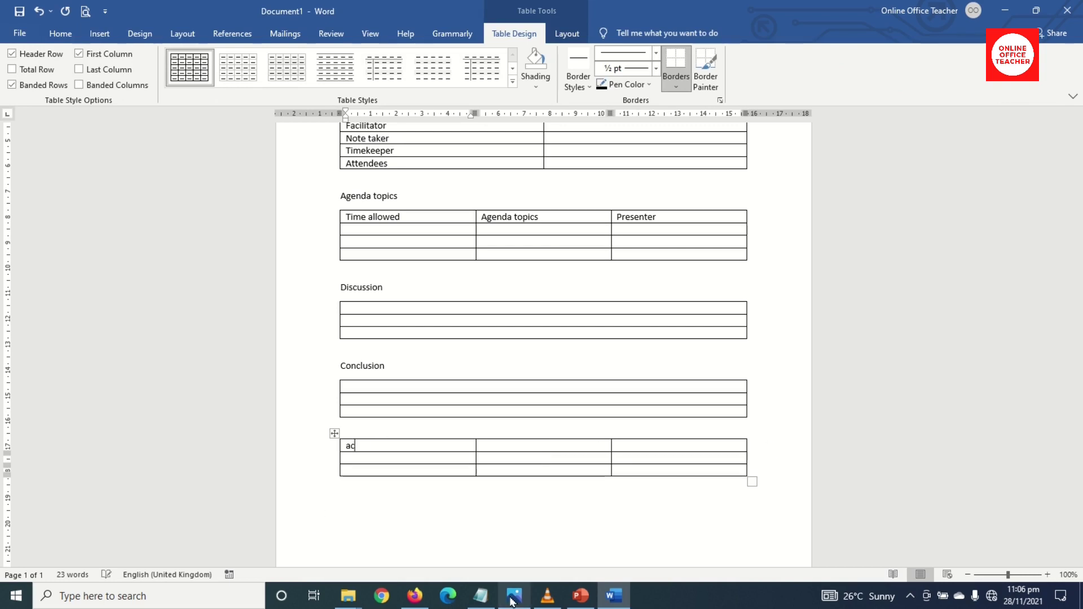
pyautogui.press('Tab')
pyautogui.write('person')
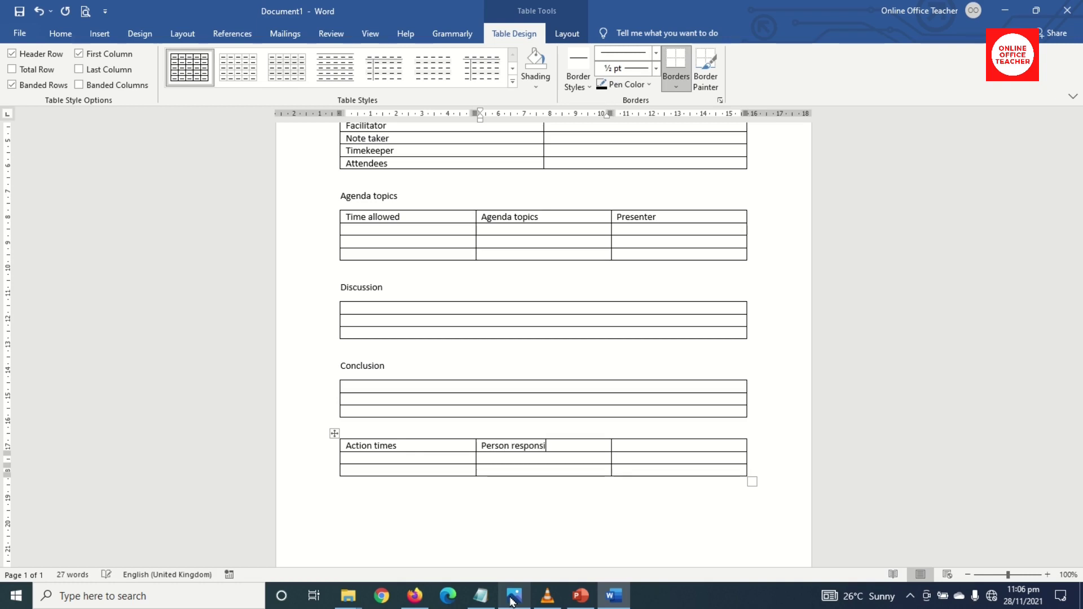
pyautogui.press('Tab')
pyautogui.write('dea')
pyautogui.press('Return')
pyautogui.write('d')
pyautogui.press('BackSpace')
pyautogui.press('BackSpace')
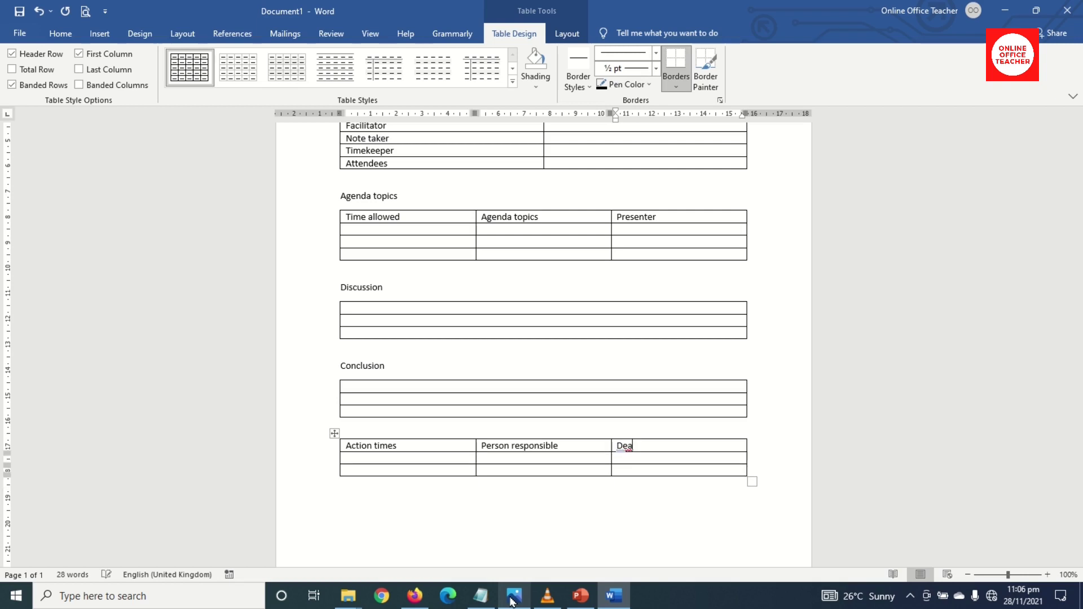
pyautogui.click(382, 508)
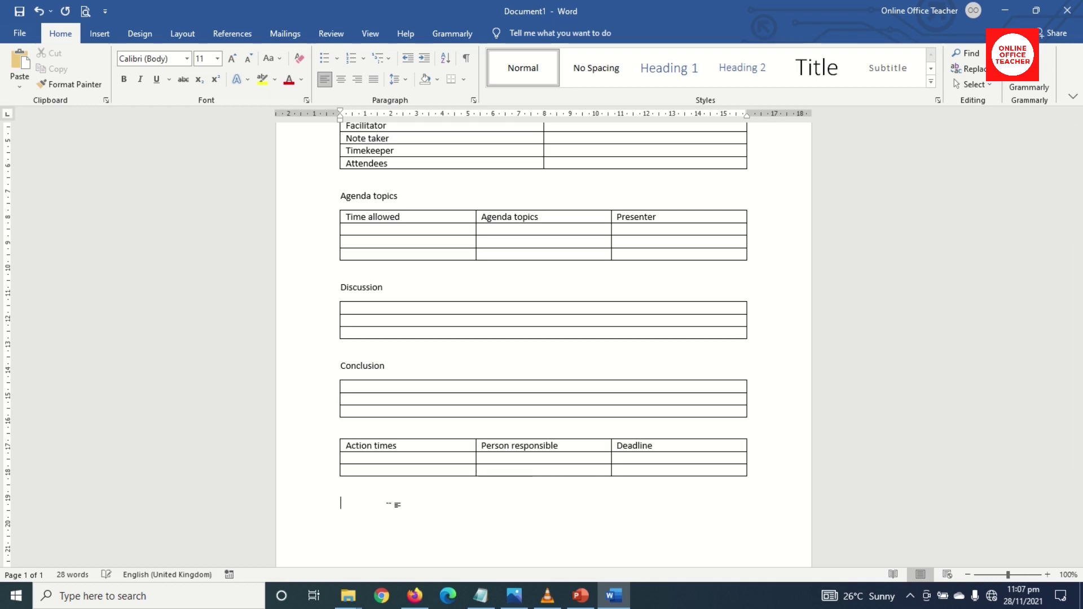
# - Insert a 2-column, 3-row table below the Action times table
pyautogui.click(101, 32)
pyautogui.click(97, 62)
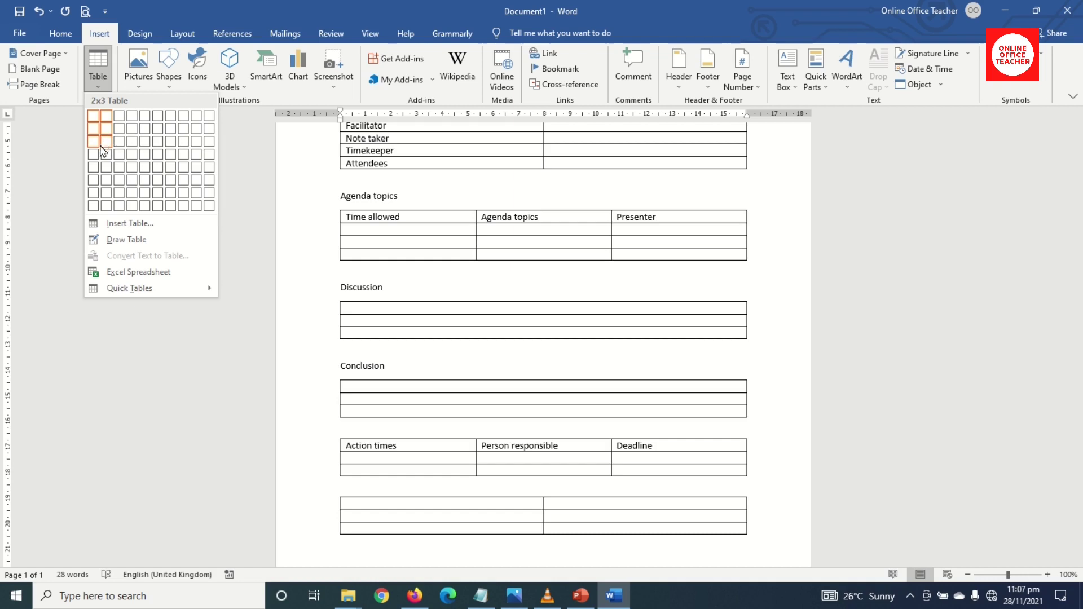
pyautogui.click(103, 148)
# - Label its rows Observers, Resource persons and Special notes, correcting the 'Obersers' typo
pyautogui.write('over')
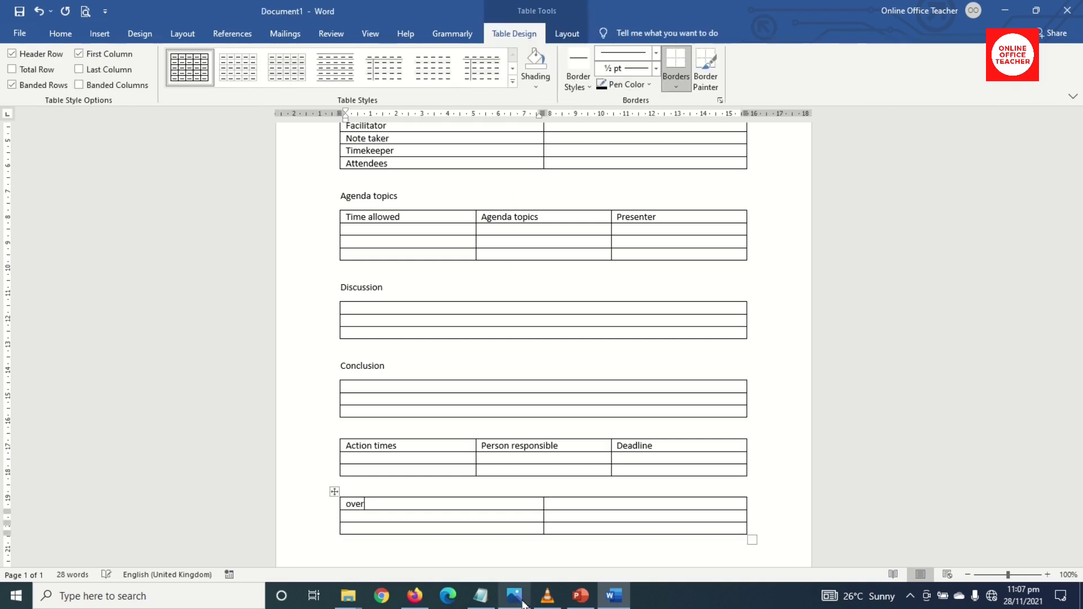
pyautogui.press('BackSpace')
pyautogui.press('BackSpace')
pyautogui.press('Down')
pyautogui.write('resource pers')
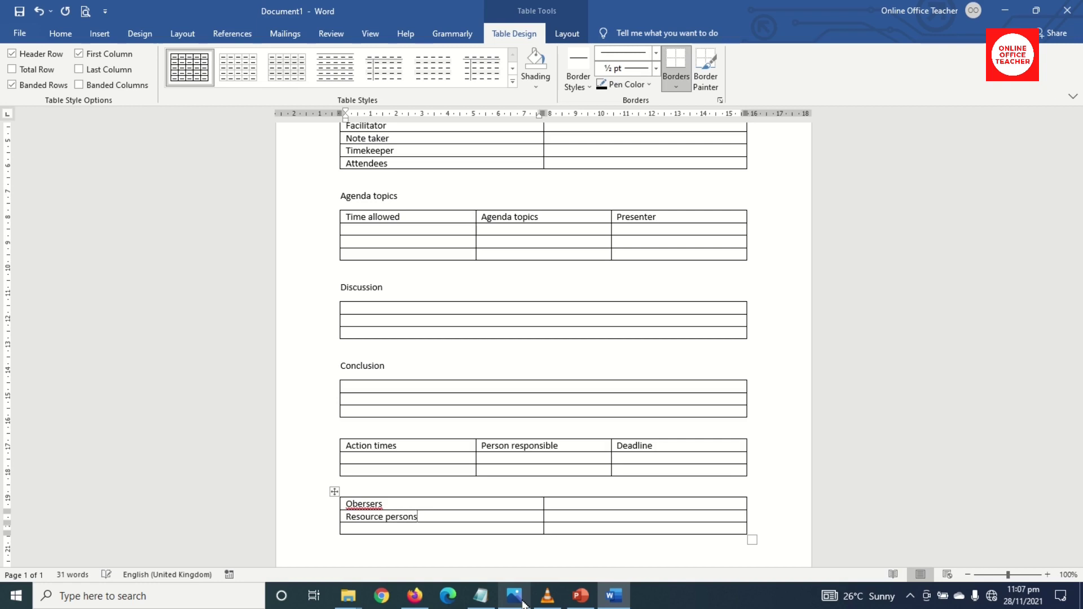
pyautogui.write('special notes')
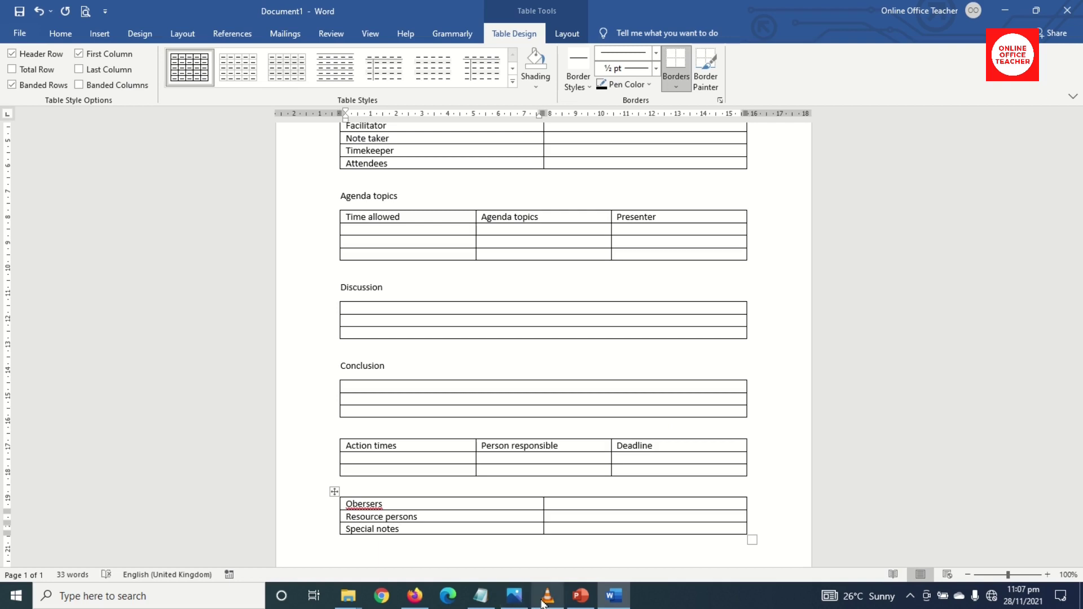
pyautogui.click(368, 504)
pyautogui.write('v')
pyautogui.scroll(-3, 495, 522)
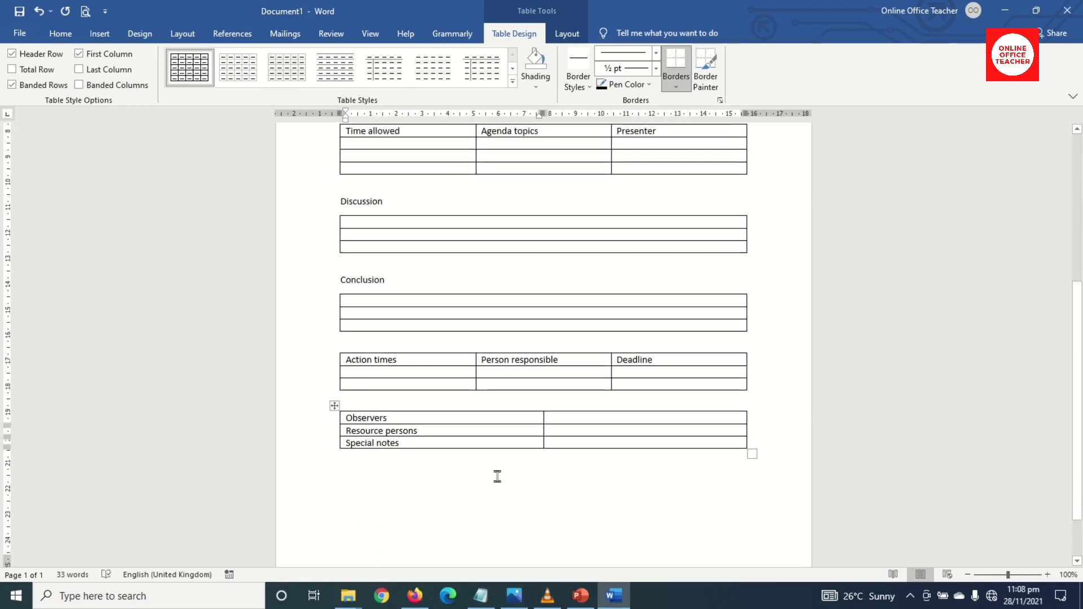
# - Colour the [Title] placeholder with the dark green font colour swatch
pyautogui.scroll(6, 497, 477)
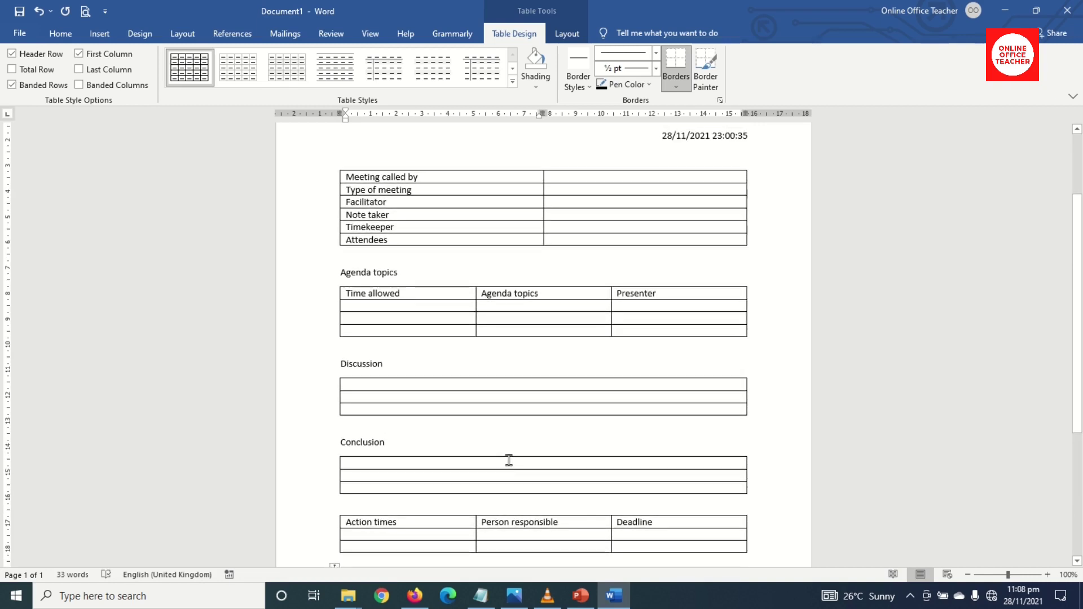
pyautogui.scroll(4, 516, 453)
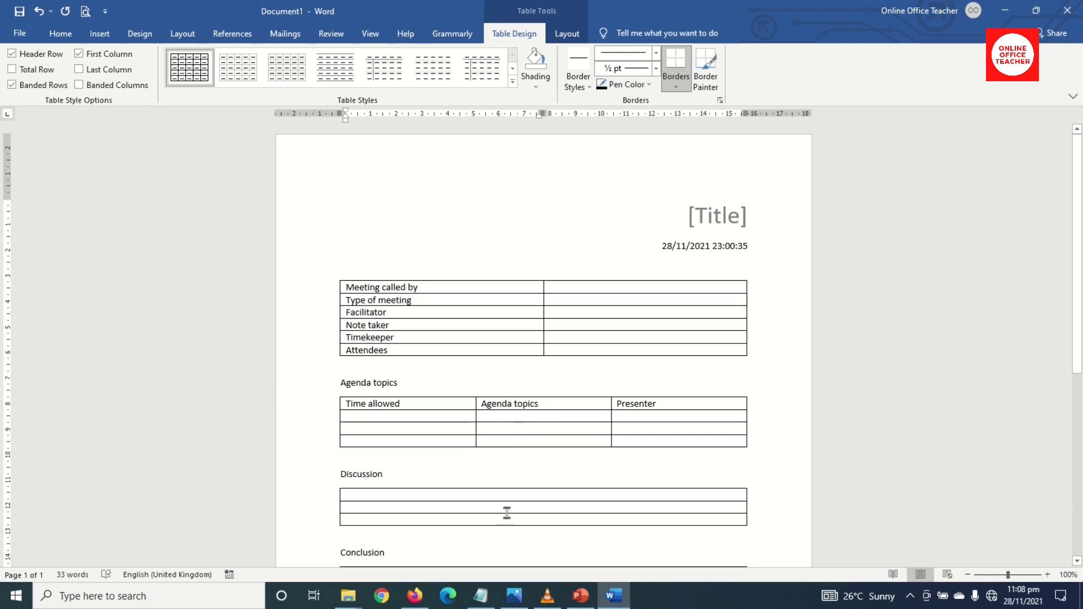
pyautogui.click(712, 220)
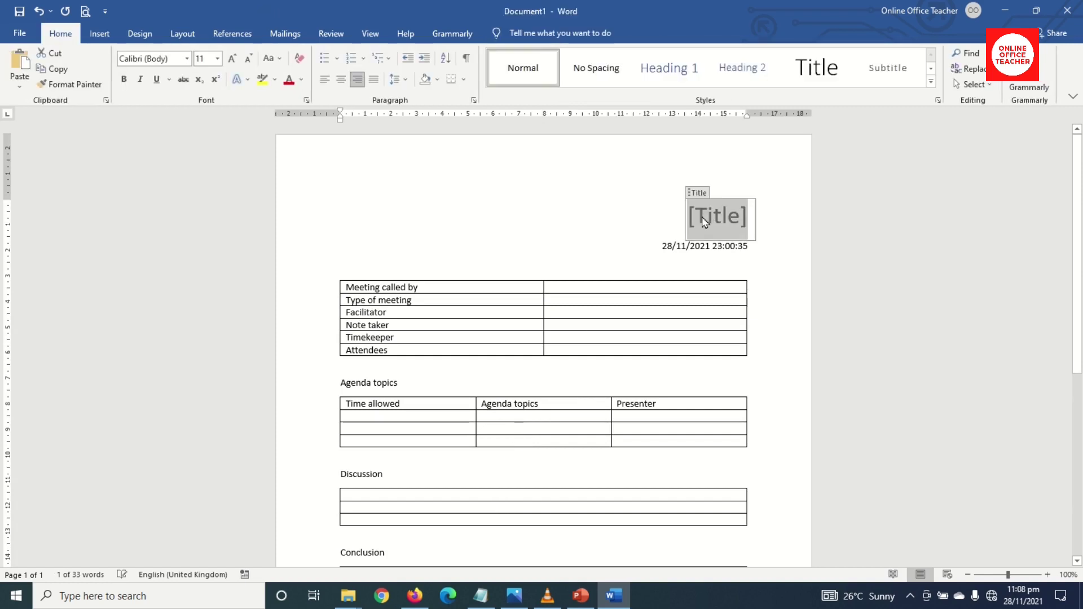
pyautogui.click(301, 80)
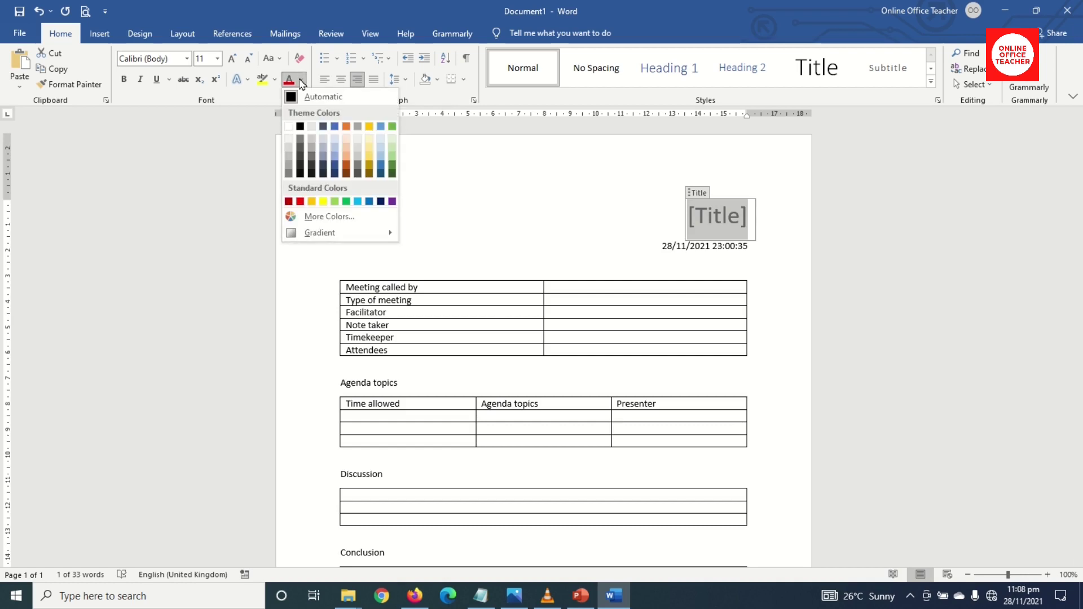
pyautogui.click(392, 168)
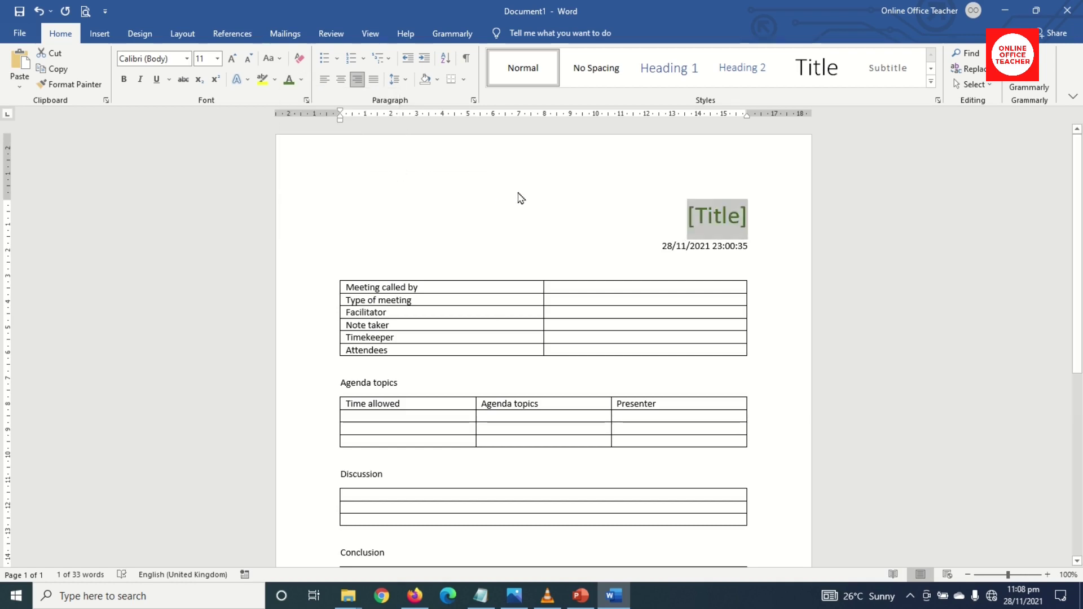
pyautogui.click(390, 419)
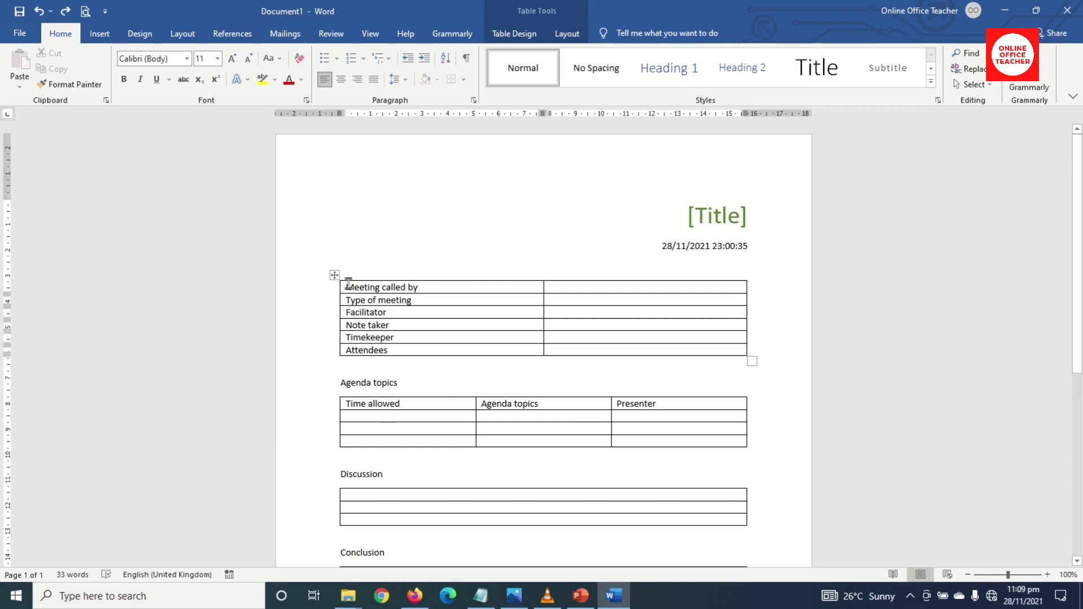
# - Change the top table's row labels to UPPERCASE
pyautogui.moveTo(348, 285); pyautogui.dragTo(377, 350)
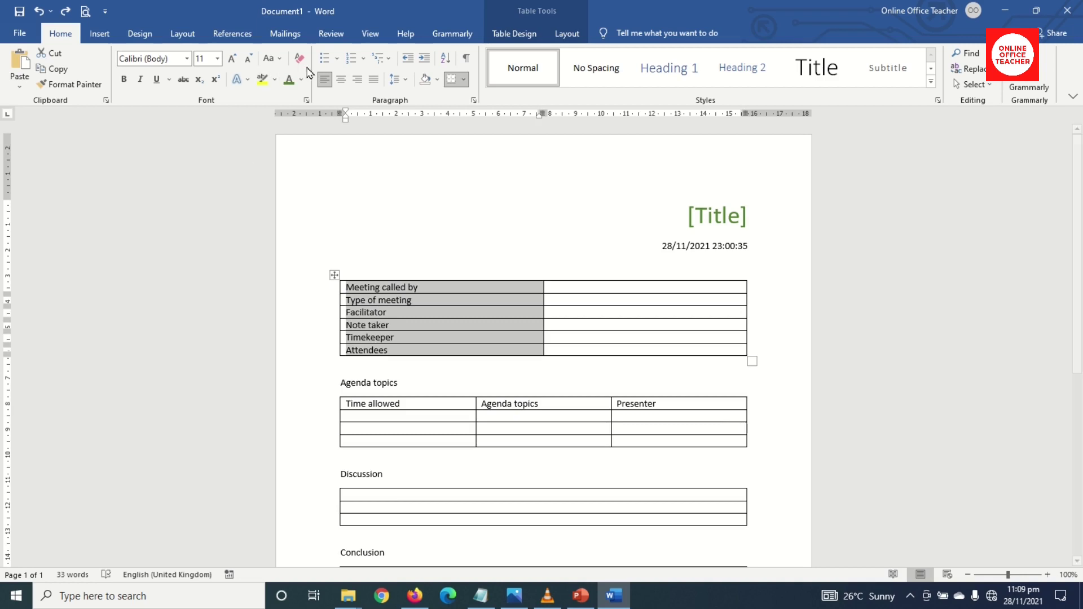
pyautogui.click(271, 58)
pyautogui.click(306, 108)
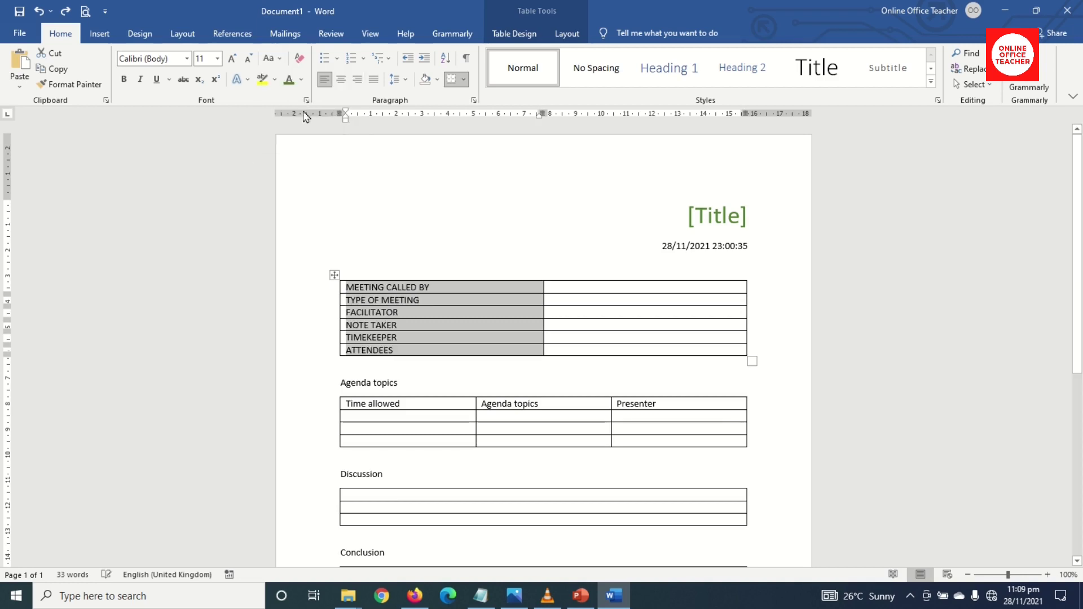
pyautogui.click(520, 320)
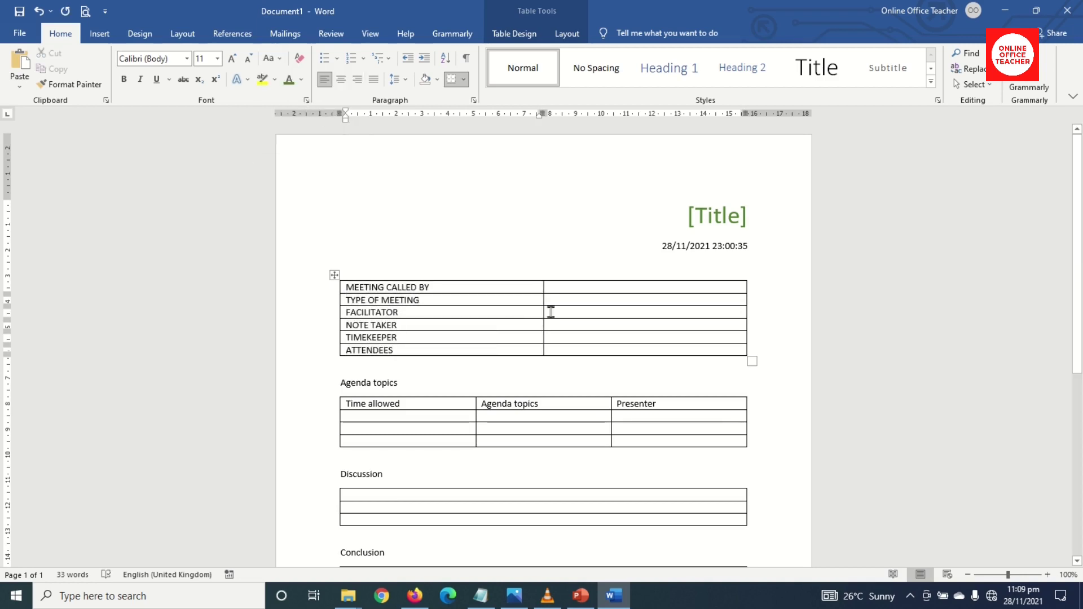
# - Narrow the top table's label column and shade it dark green
pyautogui.moveTo(542, 310); pyautogui.dragTo(442, 308)
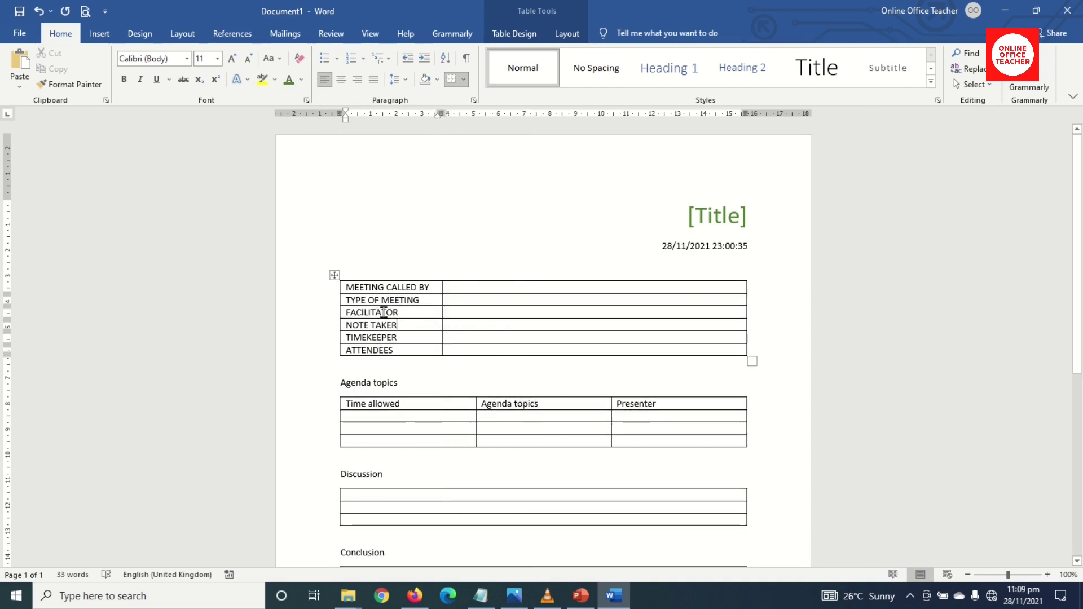
pyautogui.moveTo(351, 288); pyautogui.dragTo(398, 351)
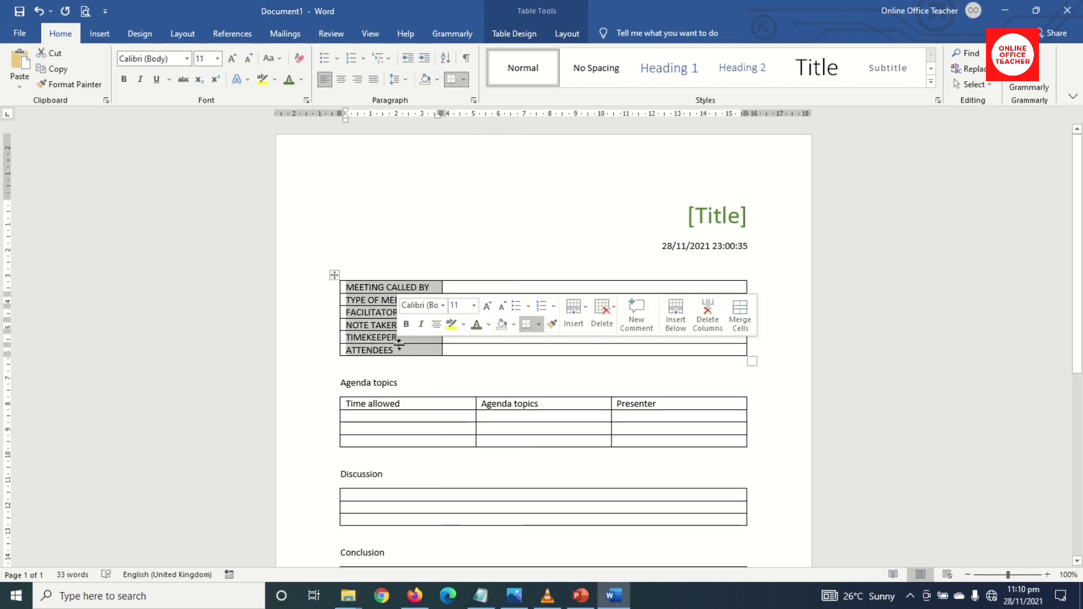
pyautogui.click(514, 33)
pyautogui.click(528, 79)
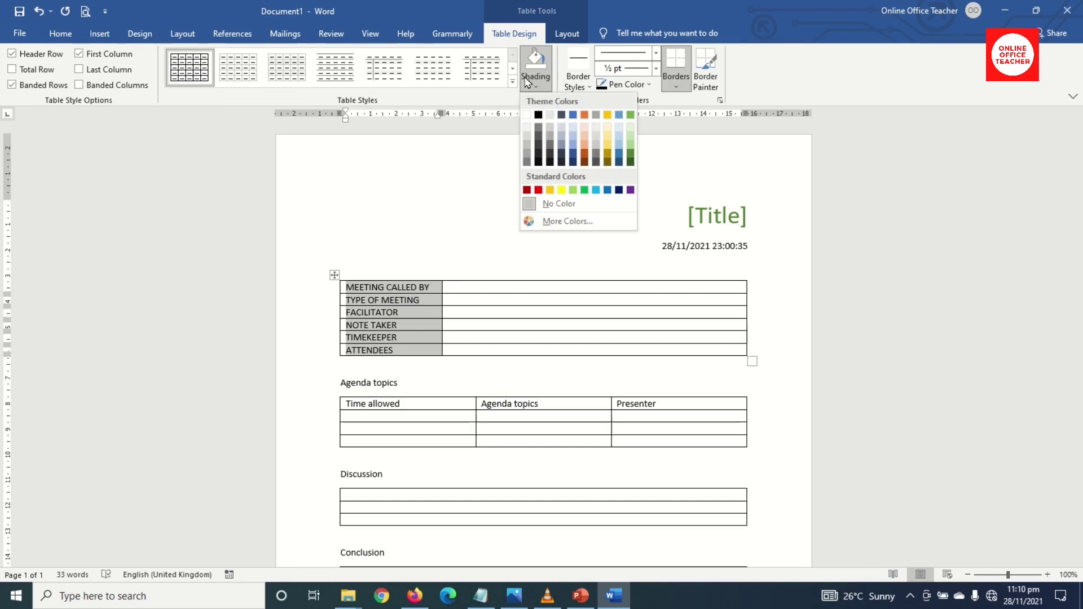
pyautogui.click(631, 154)
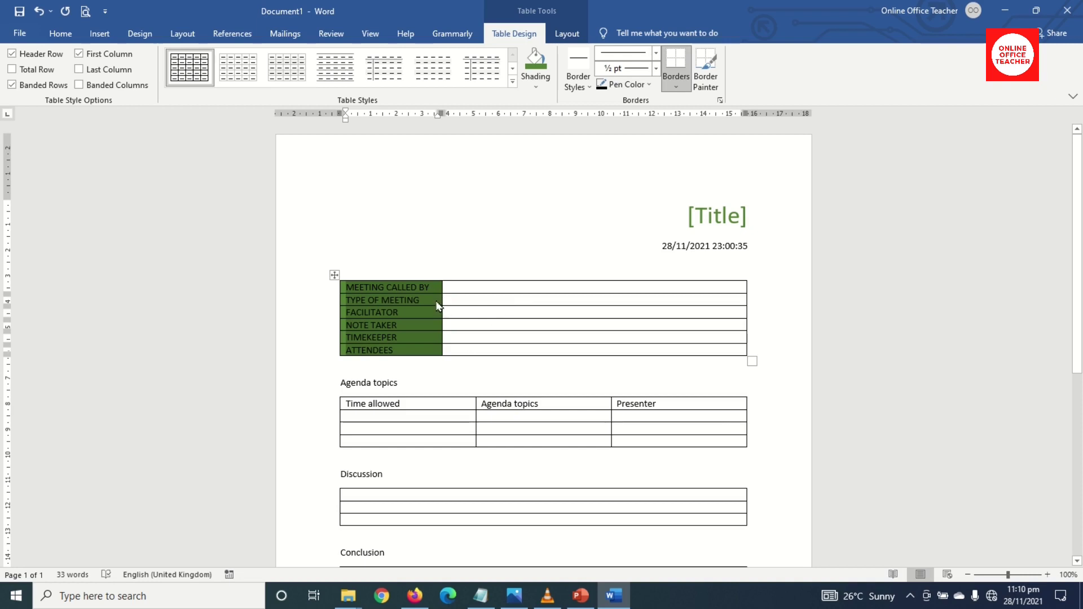
pyautogui.click(60, 33)
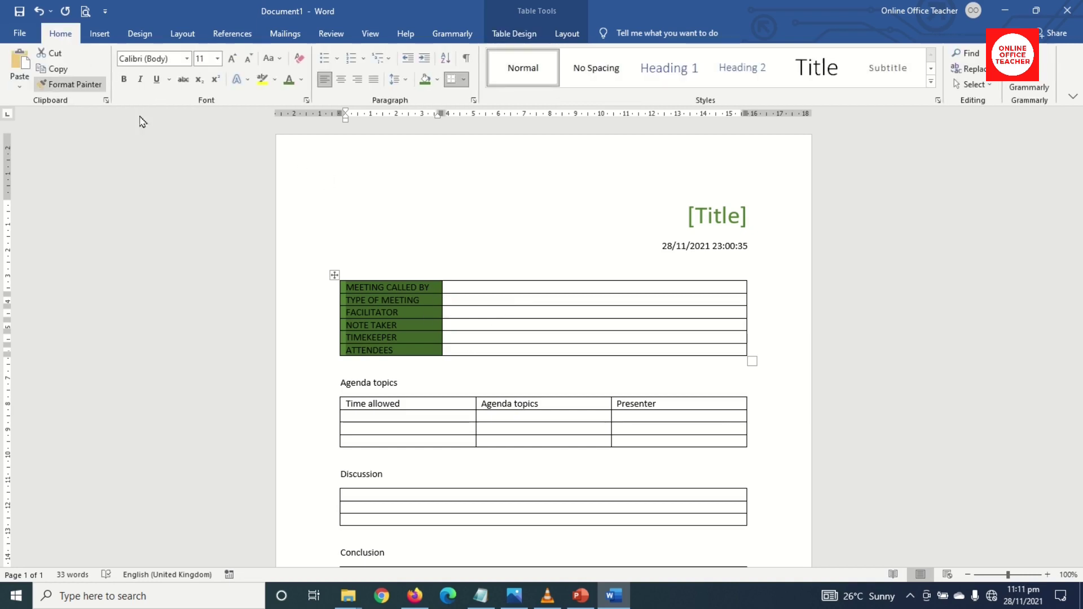
# - Make the top table's row labels white and bold
pyautogui.click(302, 80)
pyautogui.click(291, 126)
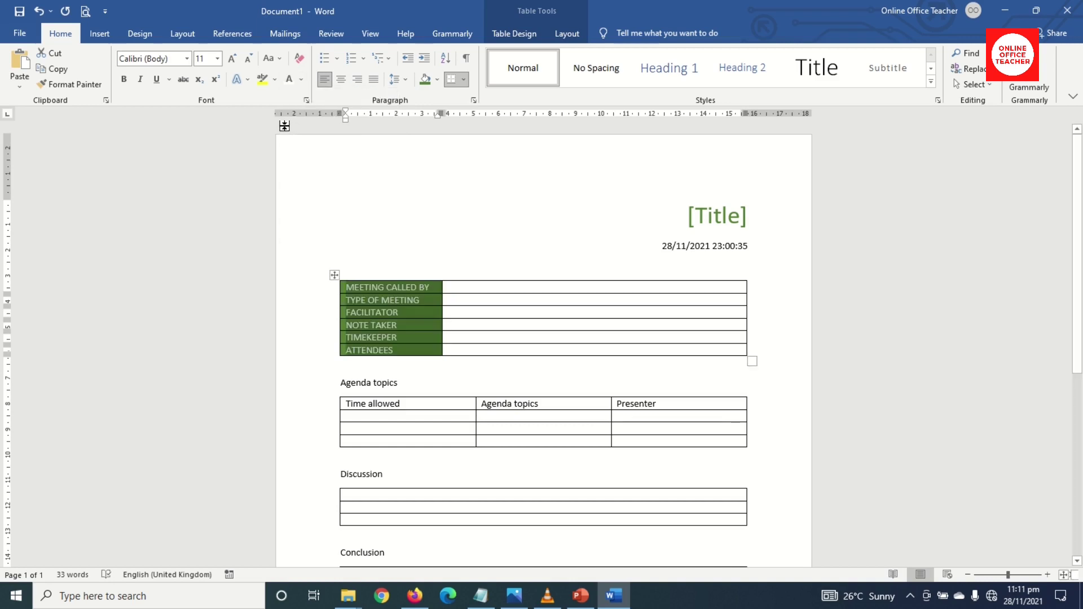
pyautogui.click(124, 79)
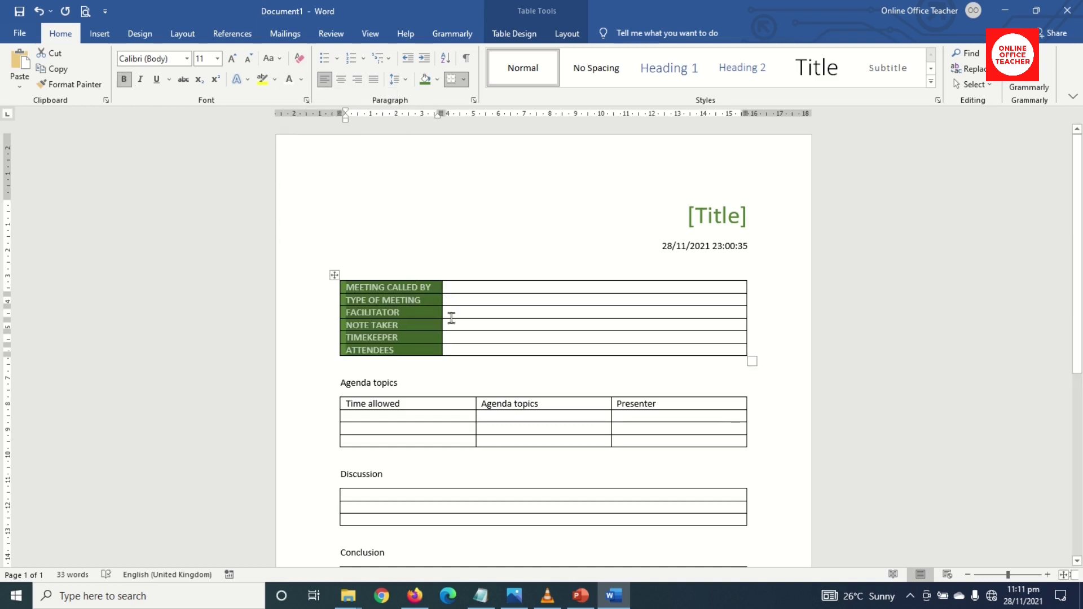
pyautogui.click(484, 348)
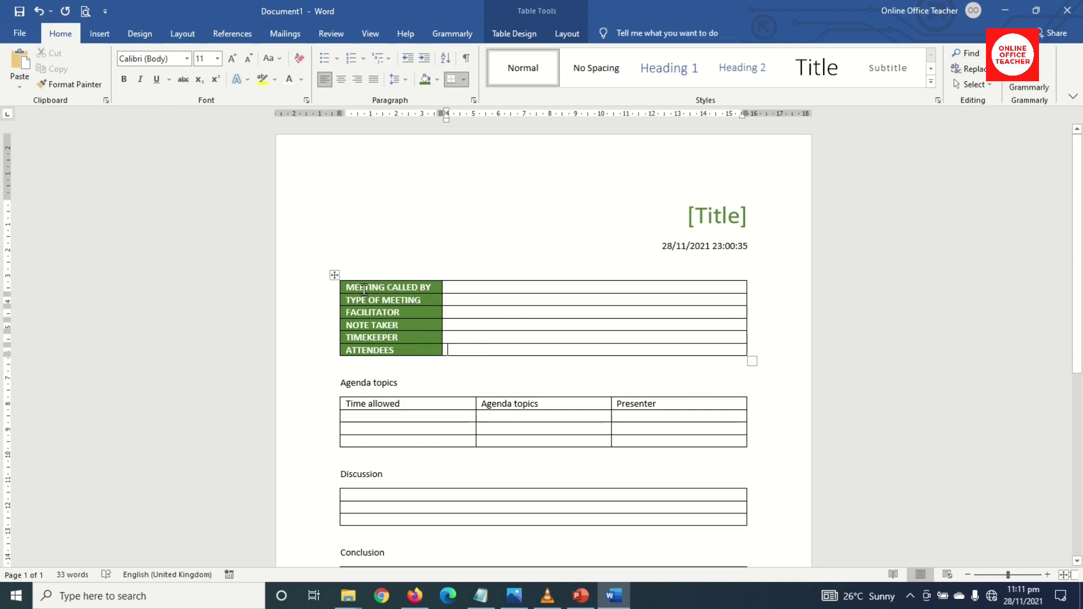
# - Raise the whole top table's row height to 0.7 cm
pyautogui.click(334, 275)
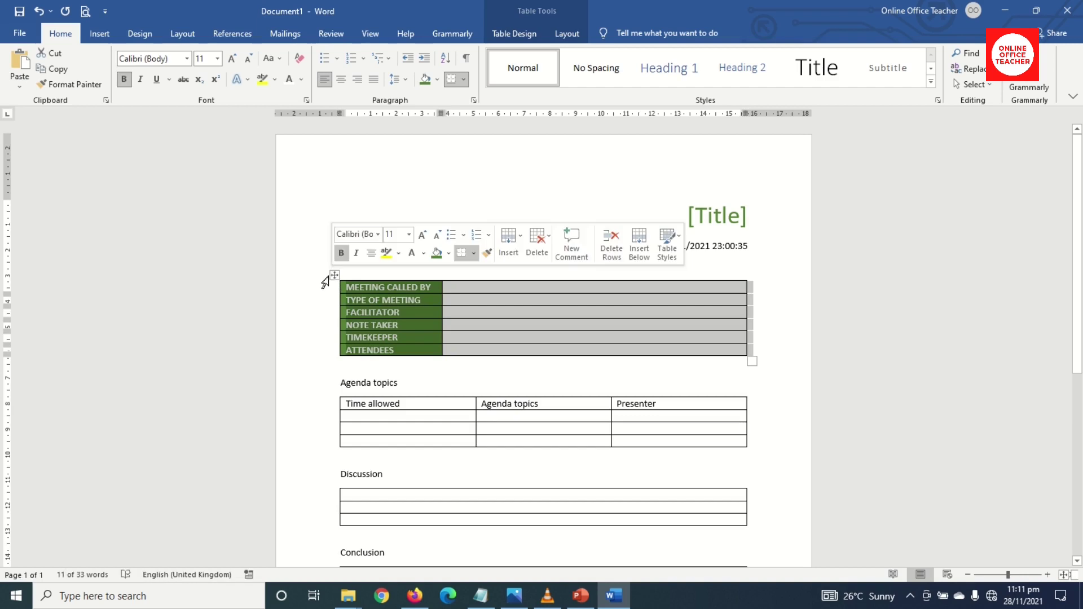
pyautogui.click(575, 30)
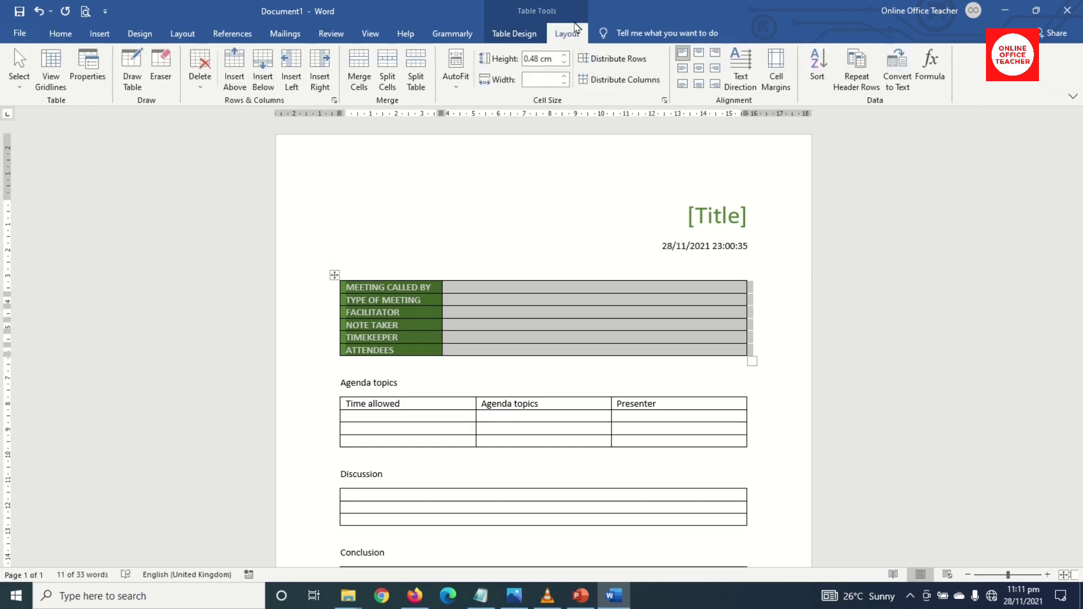
pyautogui.click(565, 55)
pyautogui.click(564, 56)
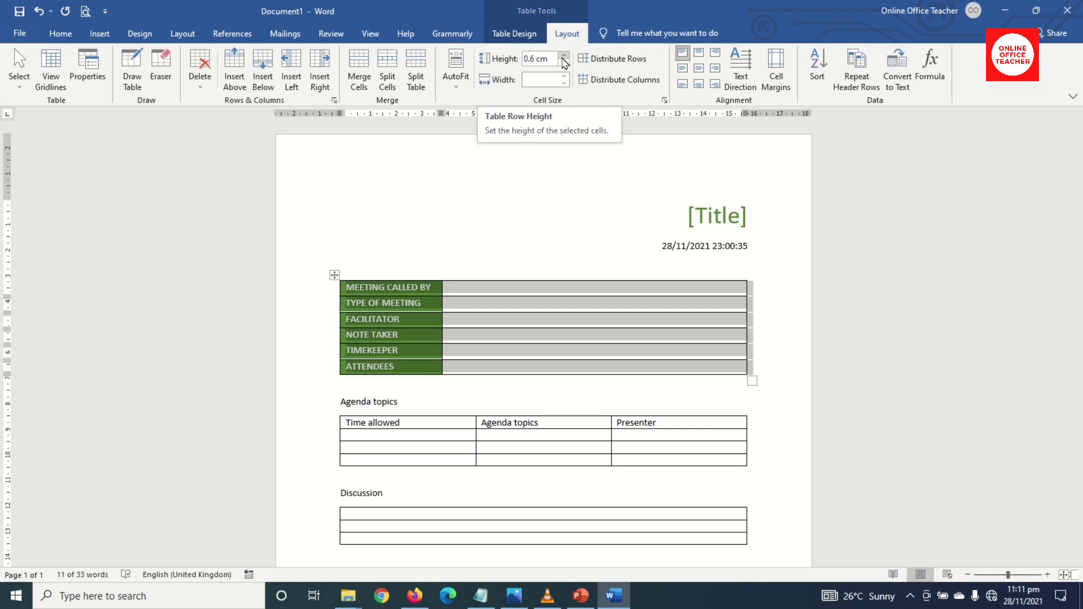
pyautogui.click(564, 56)
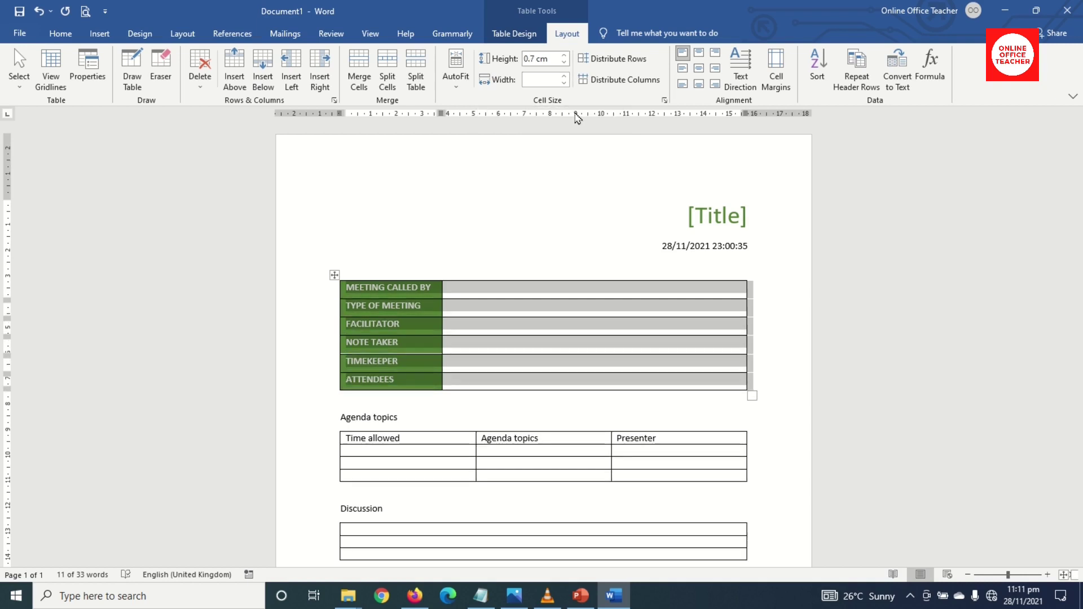
pyautogui.scroll(-5, 609, 265)
# - Enlarge the Agenda topics heading two font sizes and make it bold
pyautogui.scroll(4, 610, 271)
pyautogui.click(346, 373)
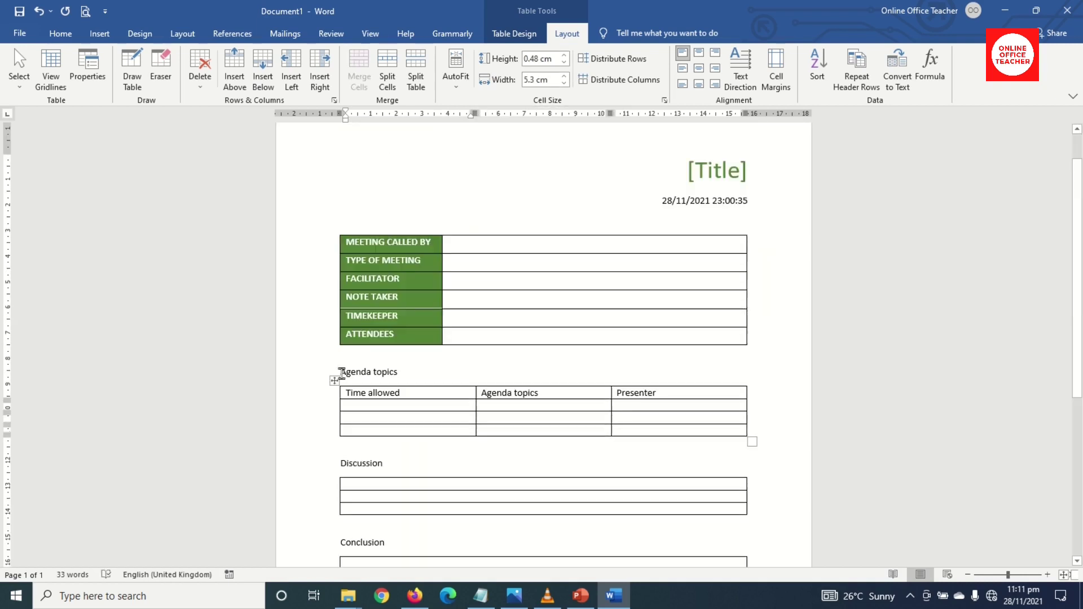
pyautogui.moveTo(344, 373); pyautogui.dragTo(406, 375)
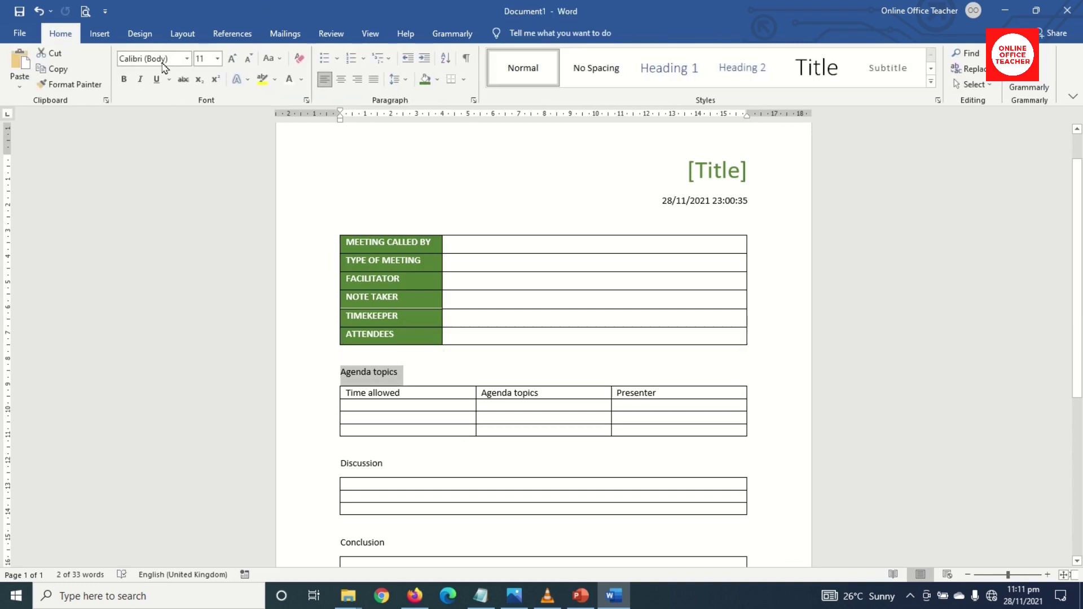
pyautogui.click(232, 58)
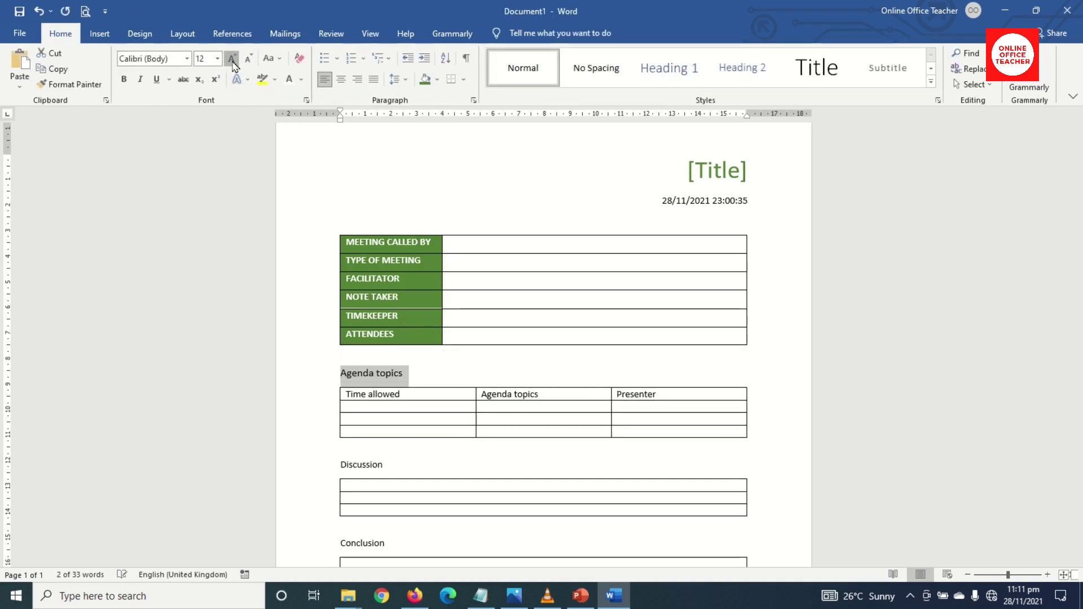
pyautogui.click(232, 58)
pyautogui.click(232, 58)
pyautogui.click(125, 80)
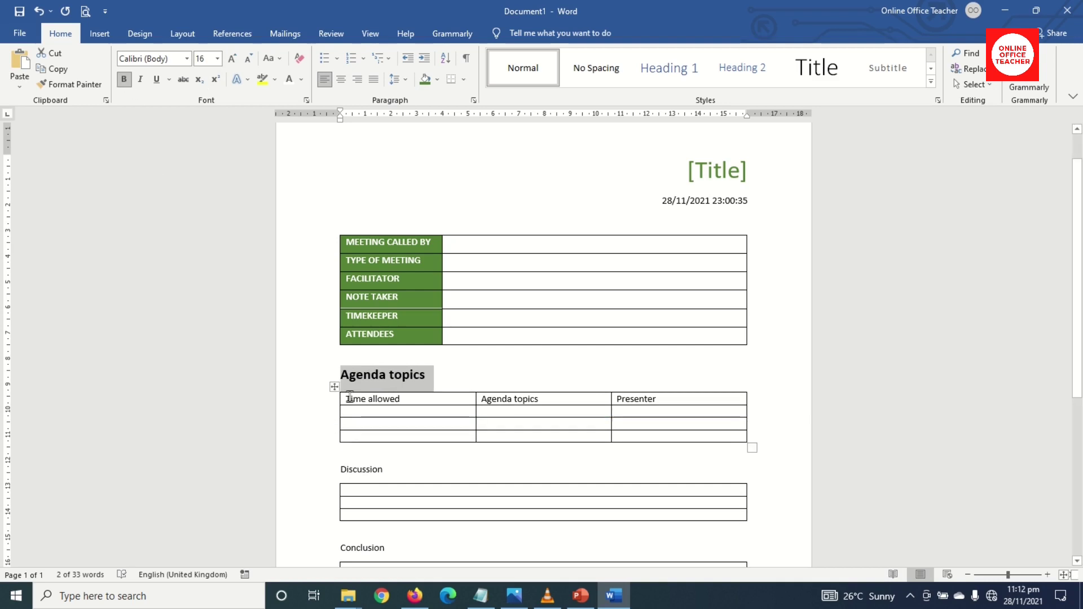
# - Give the agenda header row white text, green shading and uppercase labels TIME ALLOWED, AGENDA TOPICS, PRESENTER
pyautogui.moveTo(348, 396); pyautogui.dragTo(694, 392)
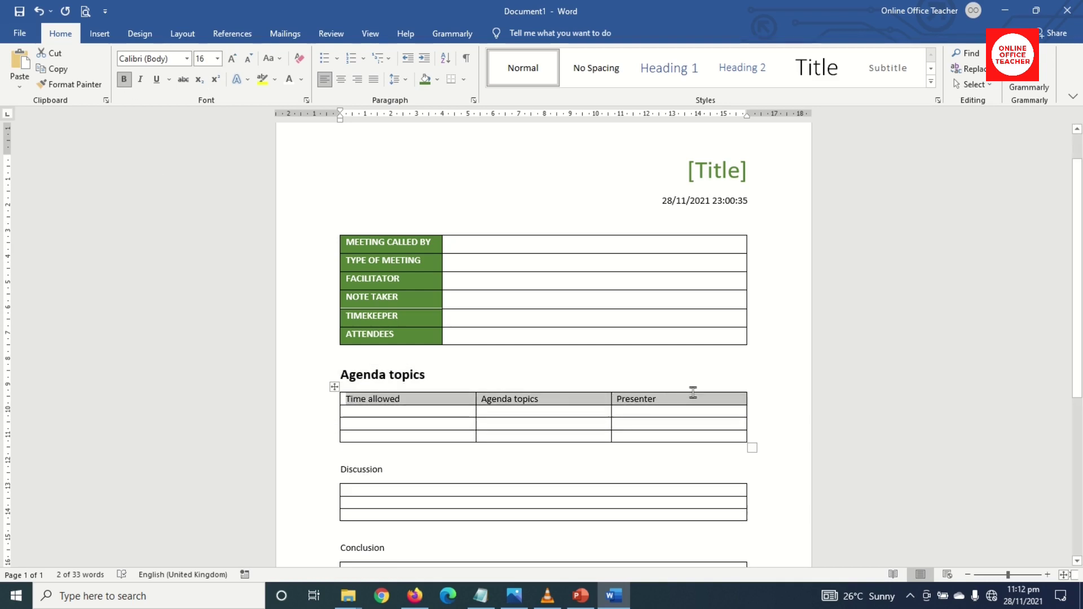
pyautogui.click(289, 80)
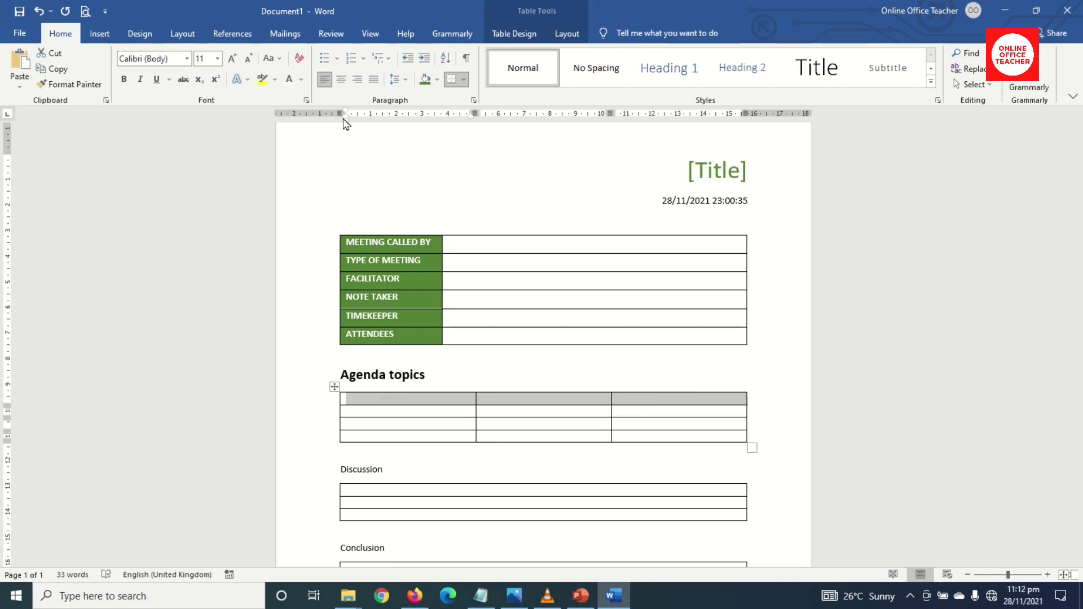
pyautogui.click(526, 35)
pyautogui.click(539, 58)
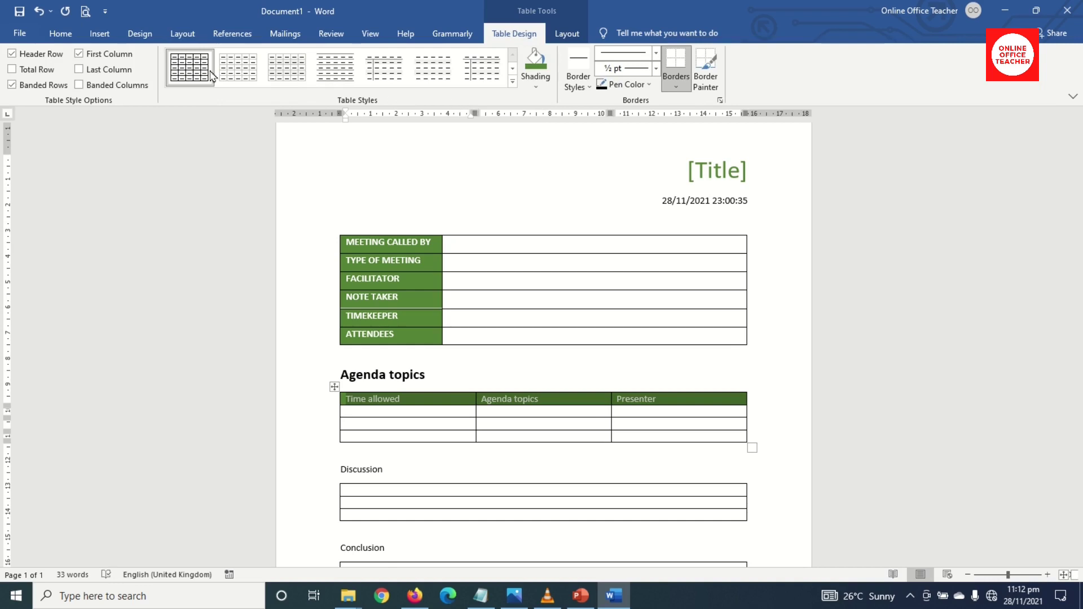
pyautogui.click(60, 34)
pyautogui.click(271, 58)
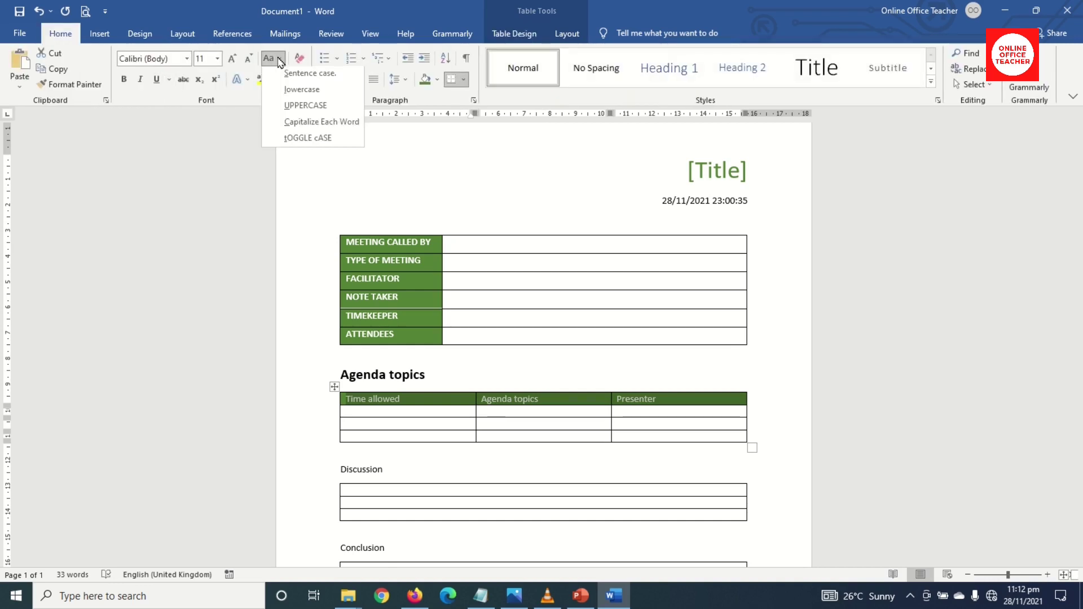
pyautogui.click(313, 107)
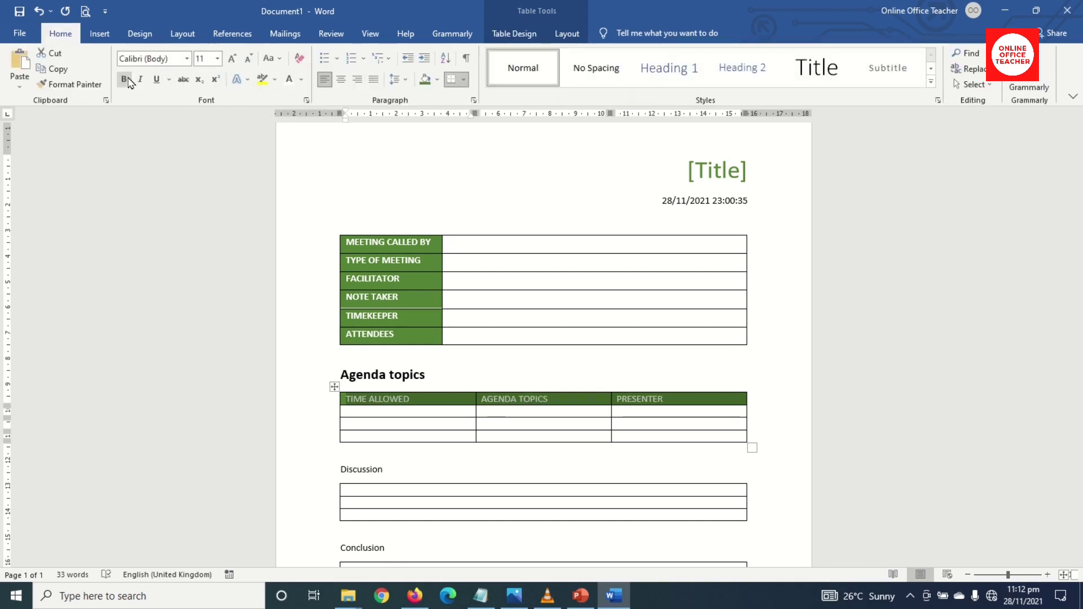
pyautogui.scroll(-3, 336, 282)
pyautogui.moveTo(340, 371); pyautogui.dragTo(387, 367)
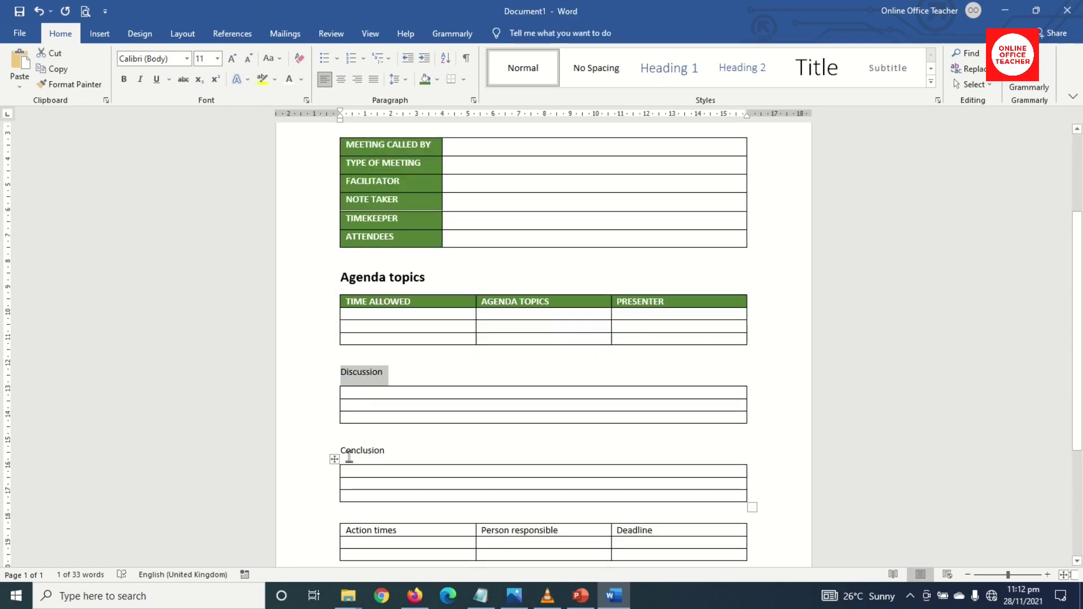
# - Grow the Discussion and Conclusion headings to 16 pt and make them bold
pyautogui.moveTo(342, 448); pyautogui.dragTo(387, 449)
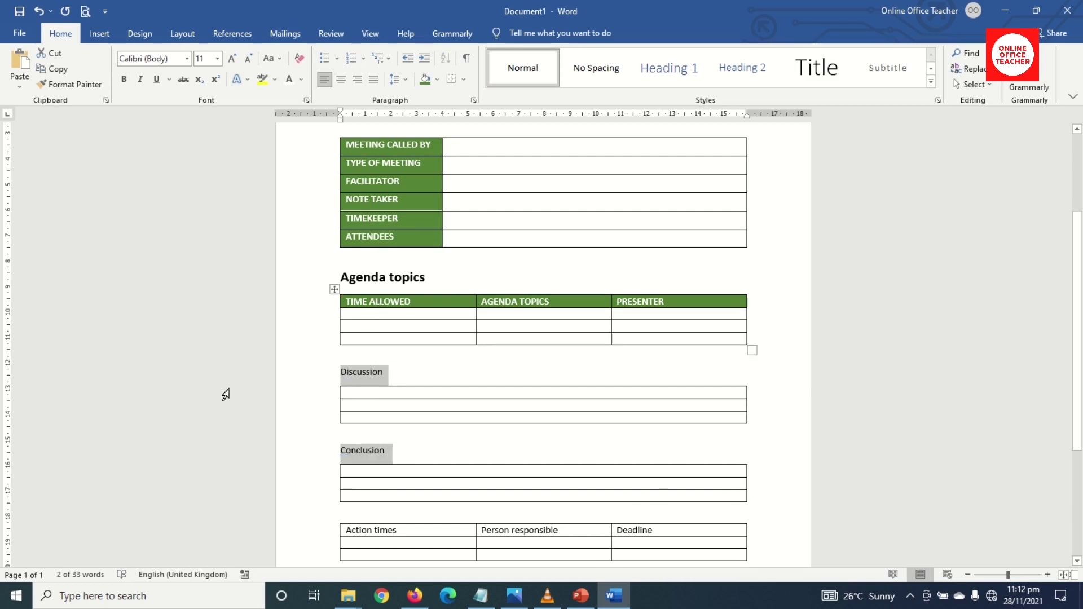
pyautogui.click(232, 59)
pyautogui.click(232, 58)
pyautogui.click(231, 58)
pyautogui.click(125, 79)
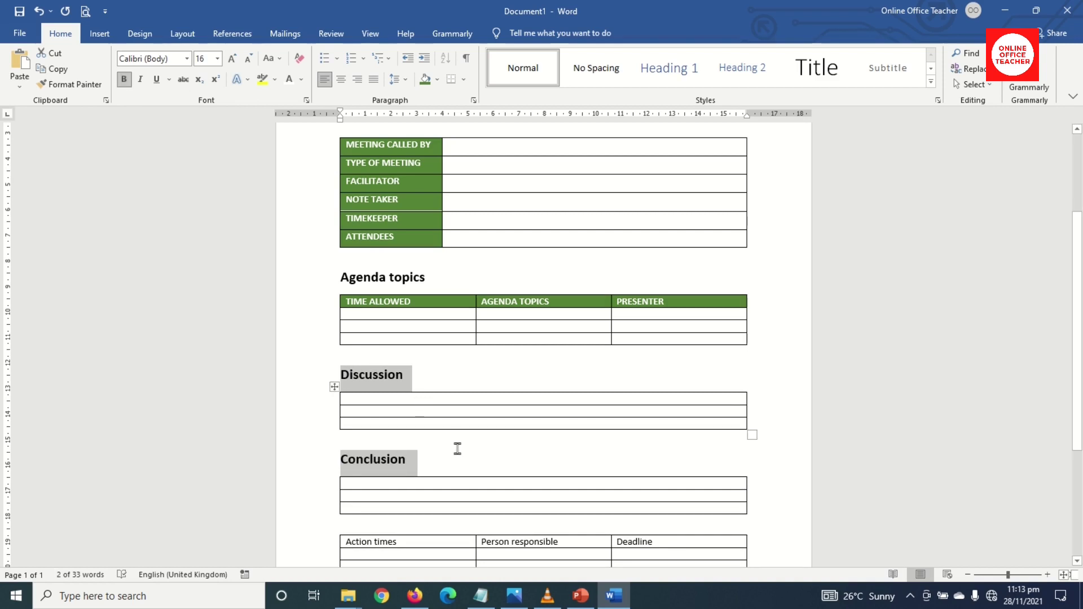
pyautogui.scroll(-3, 474, 436)
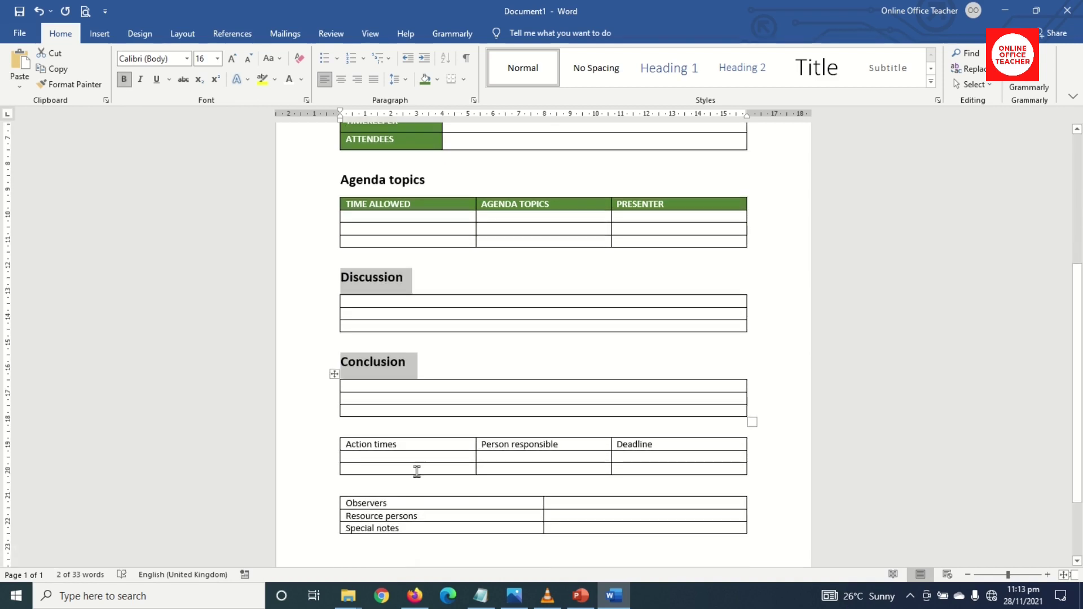
pyautogui.moveTo(366, 446); pyautogui.dragTo(633, 445)
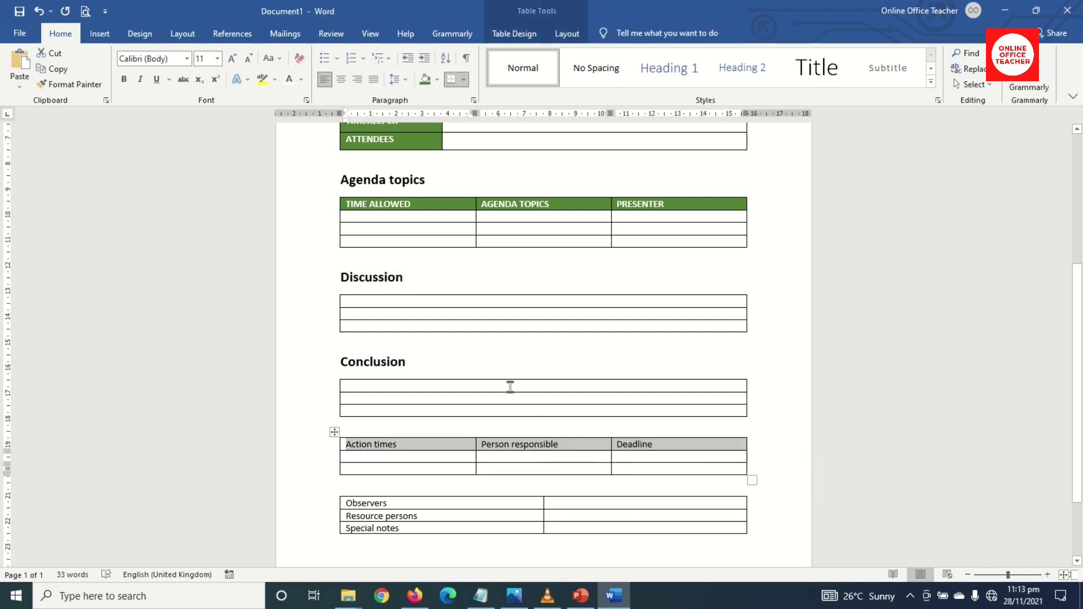
# - Shade the Action times header green with white, bold, uppercase ACTION TIMES, PERSON RESPONSIBLE, DEADLINE
pyautogui.click(288, 84)
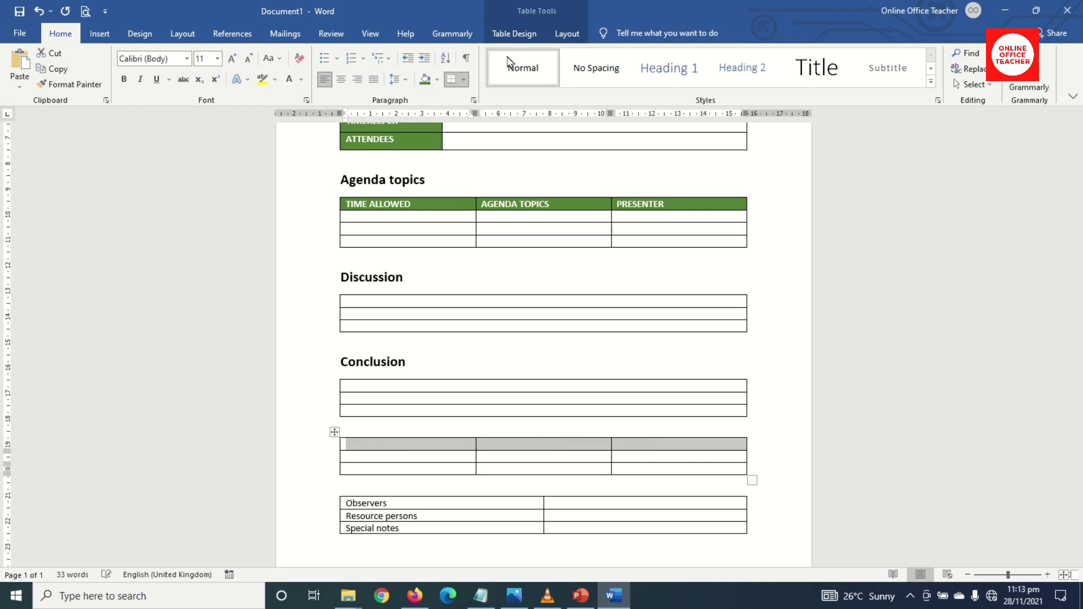
pyautogui.click(514, 33)
pyautogui.click(535, 65)
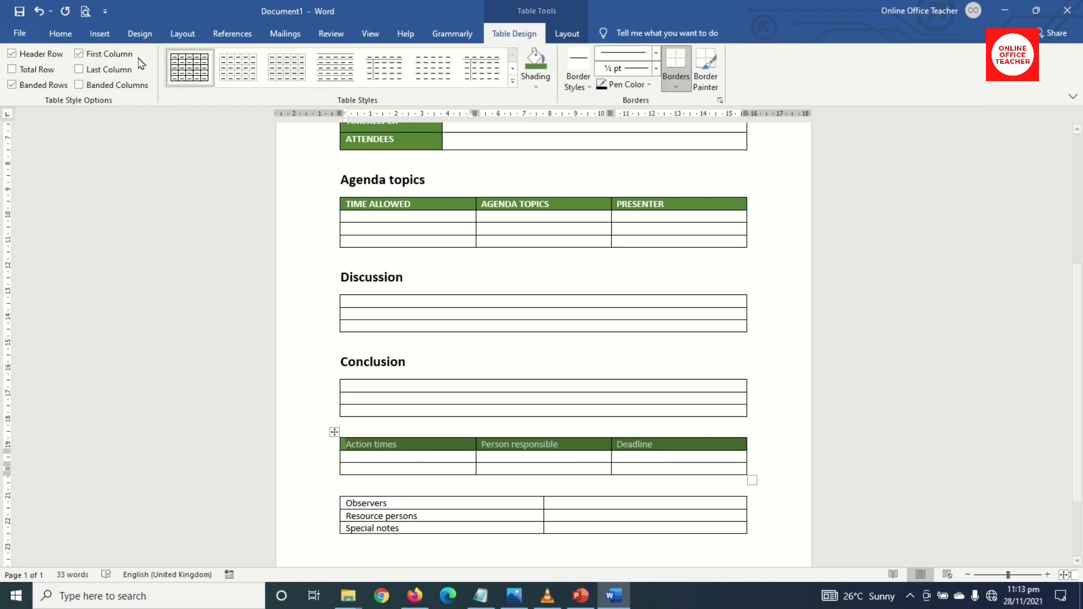
pyautogui.click(59, 35)
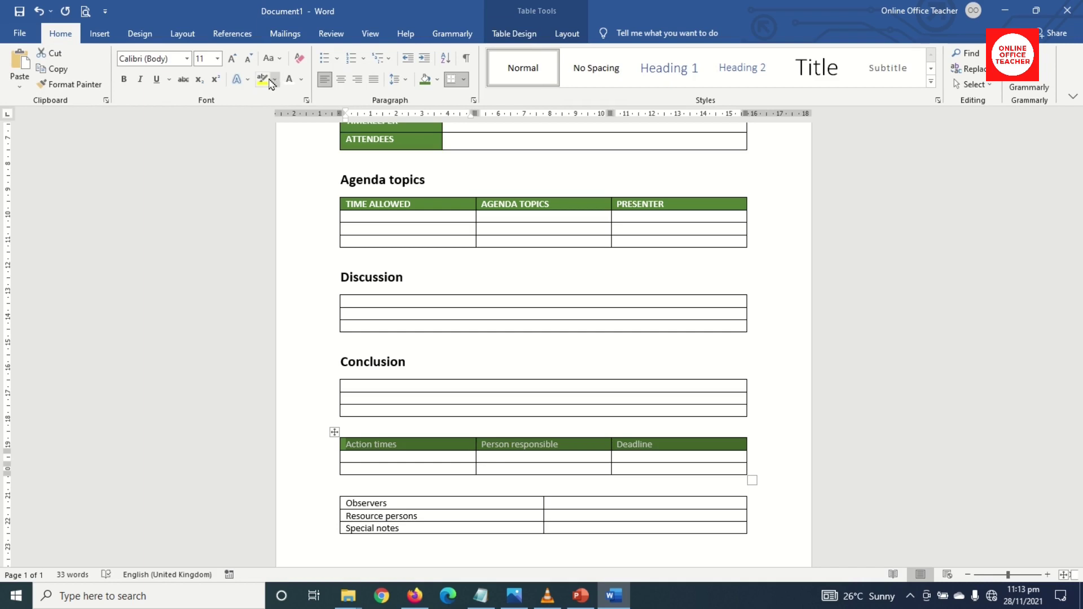
pyautogui.click(275, 61)
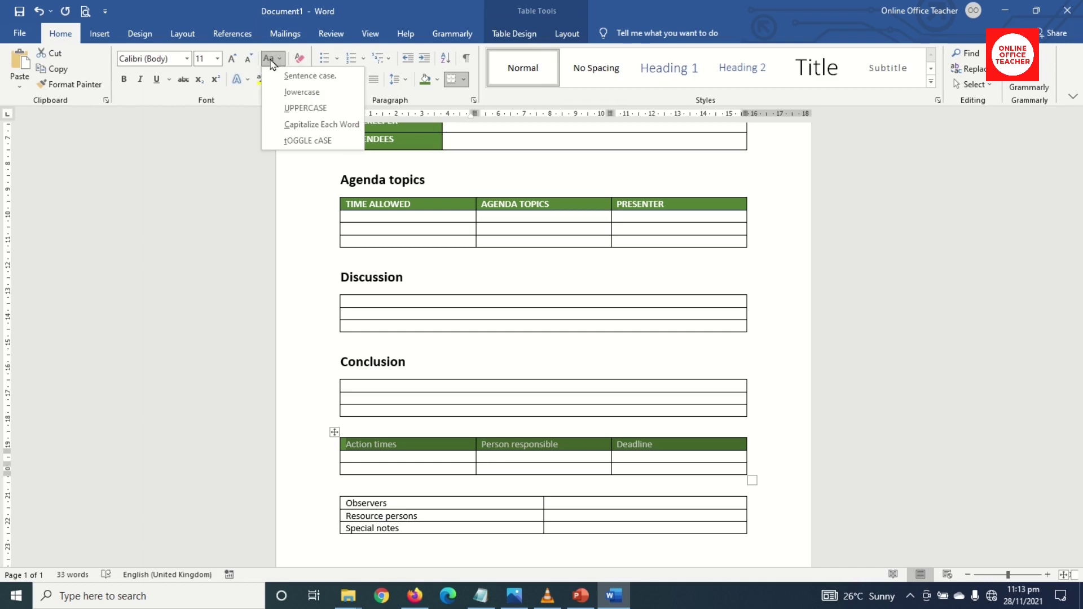
pyautogui.click(294, 109)
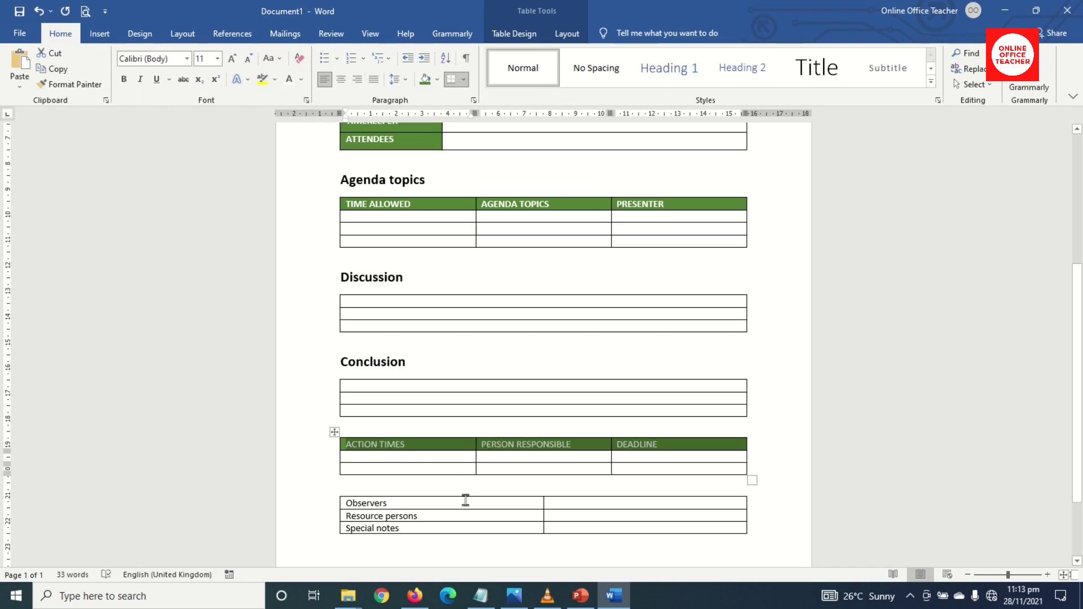
pyautogui.hotkey('ctrl', 'b')
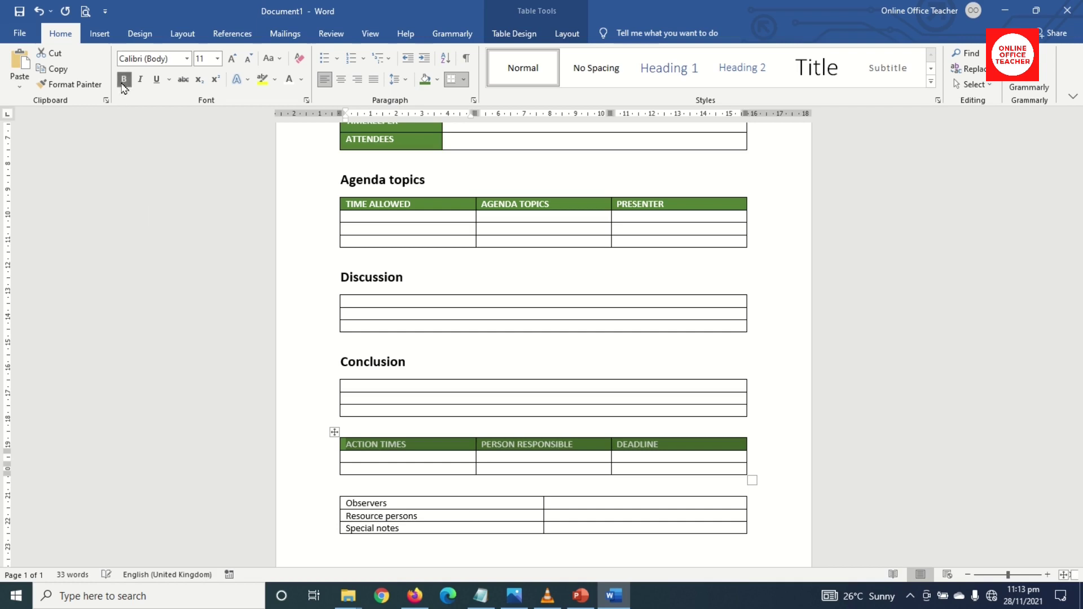
pyautogui.scroll(-2, 452, 556)
# - Shade the OBSERVERS, RESOURCE PERSONS and SPECIAL NOTES label cells green with white, bold, uppercase text
pyautogui.moveTo(347, 438); pyautogui.dragTo(398, 470)
pyautogui.rightClick(395, 456)
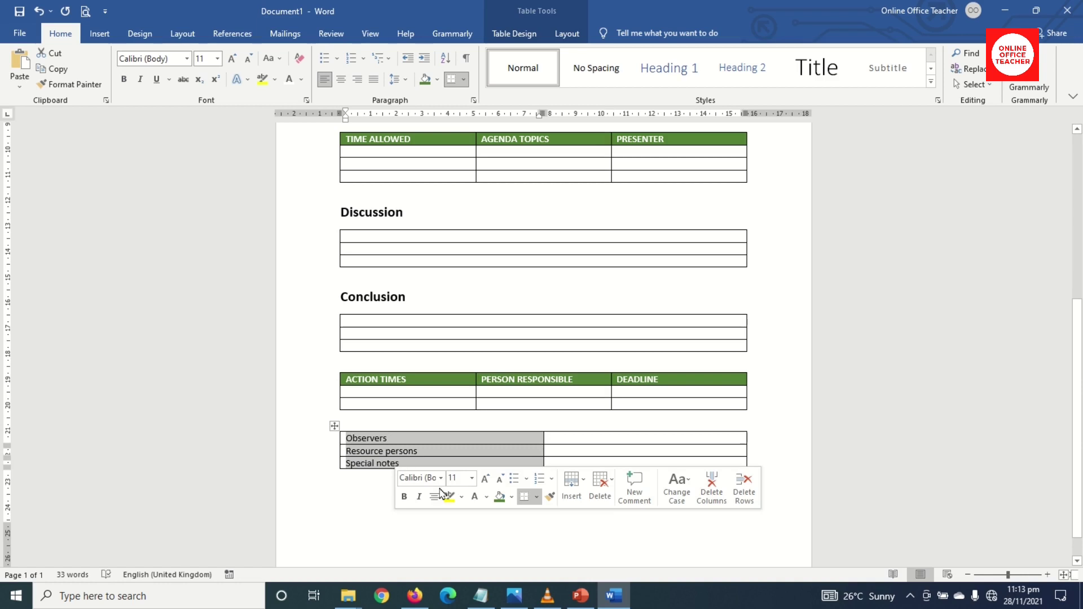
pyautogui.click(499, 497)
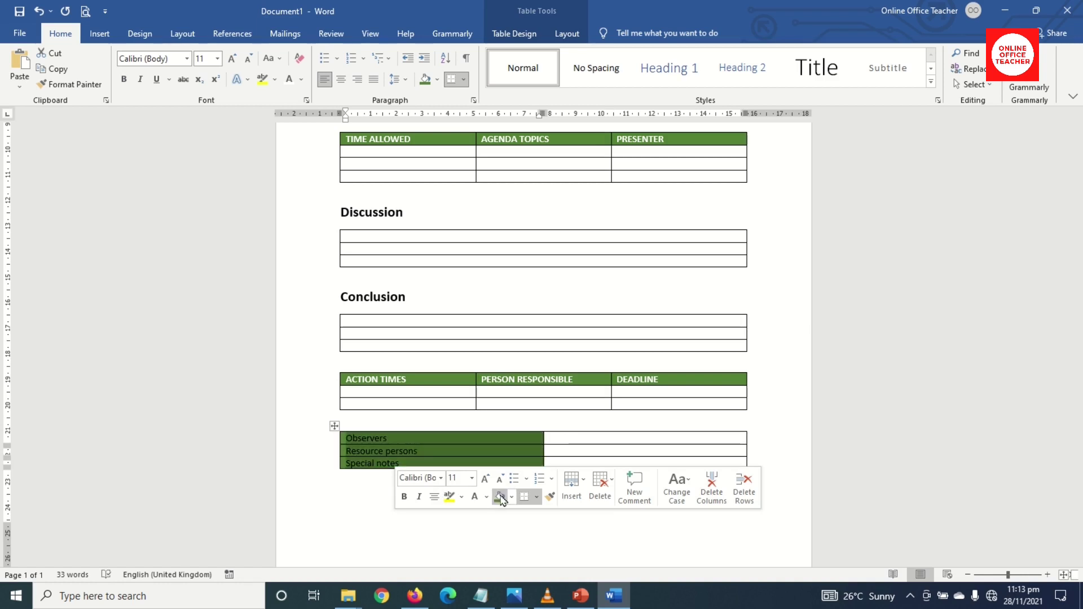
pyautogui.click(474, 497)
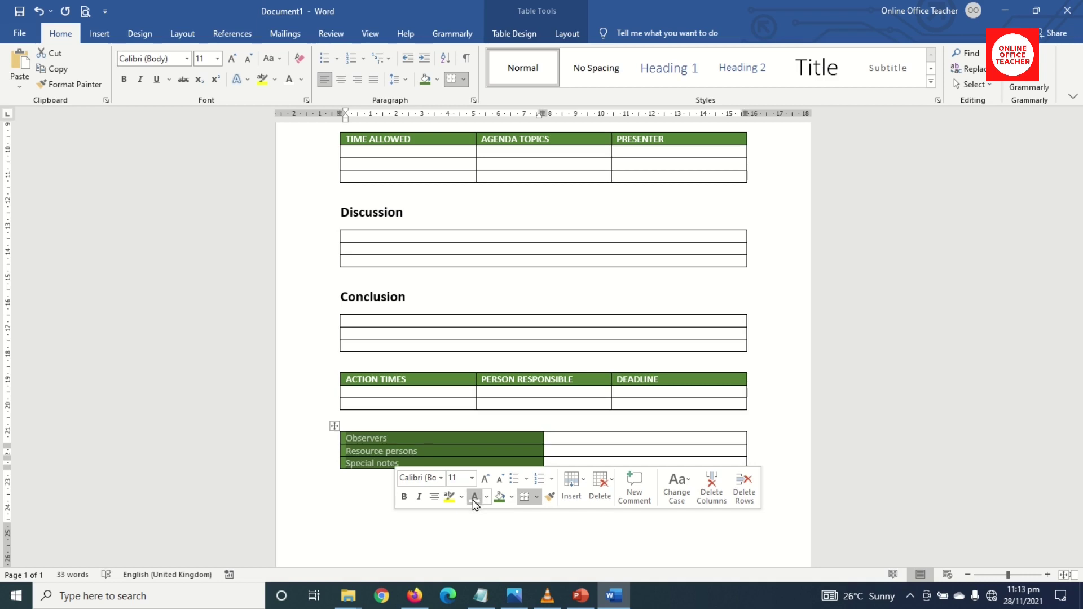
pyautogui.click(408, 501)
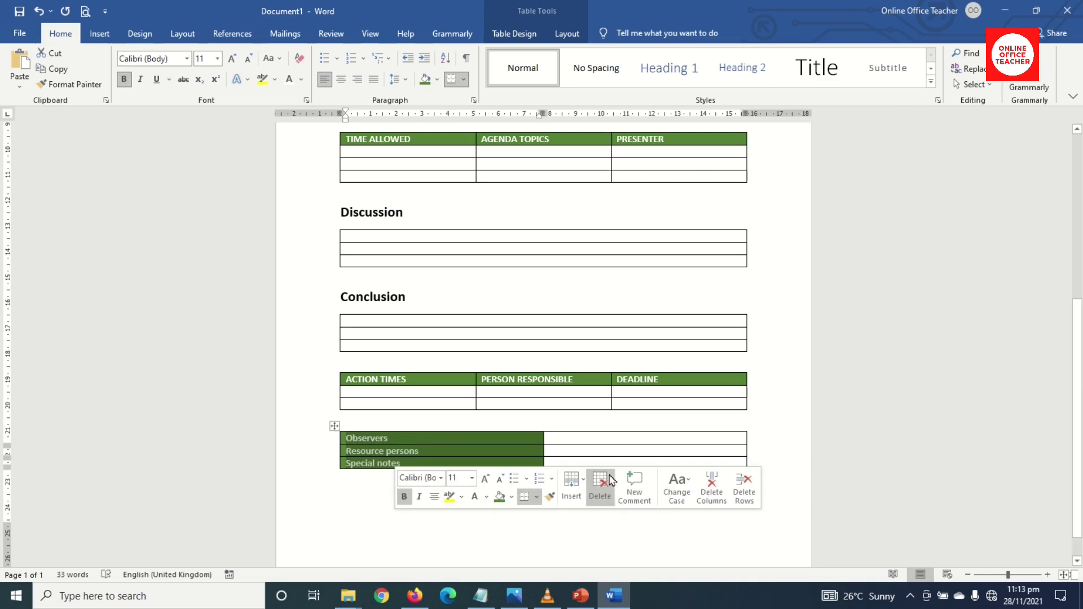
pyautogui.click(677, 486)
pyautogui.click(711, 427)
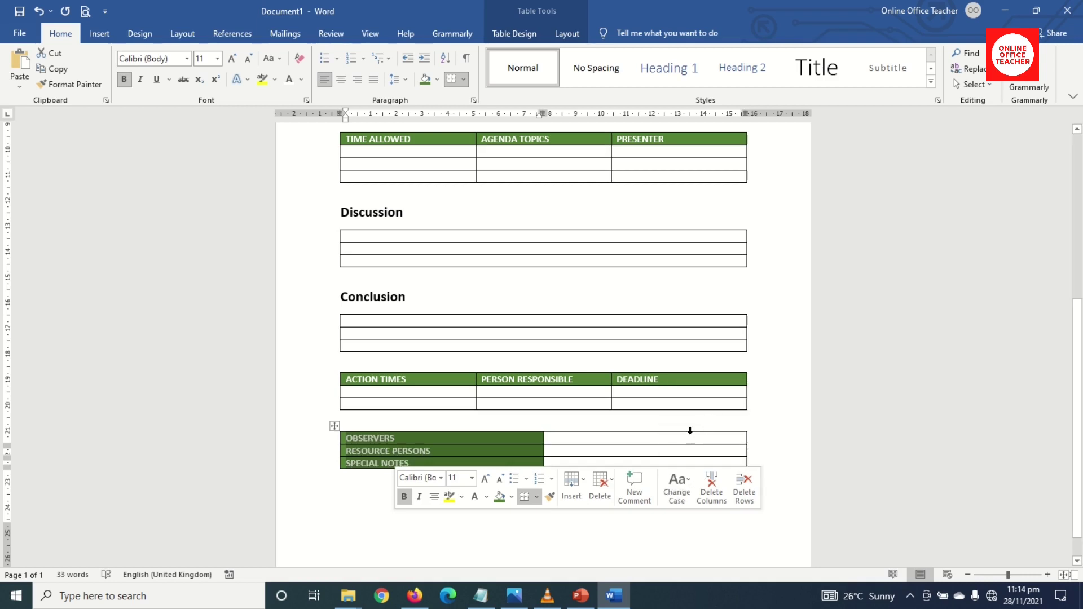
pyautogui.click(606, 438)
pyautogui.scroll(6, 604, 438)
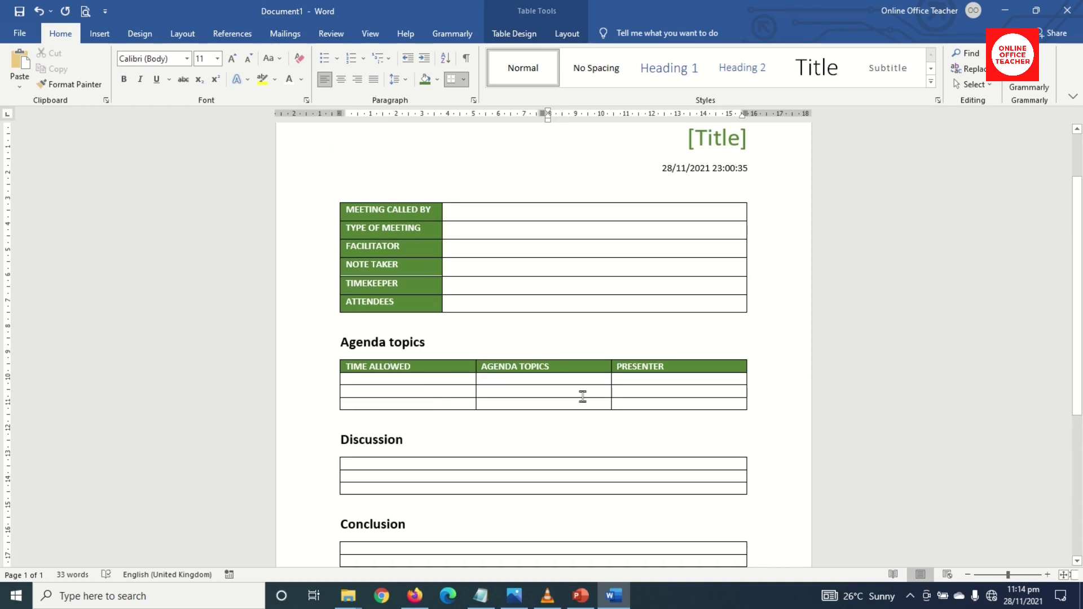
# - Narrow the TIME ALLOWED column and set the Agenda topics table rows to 0.7 cm
pyautogui.moveTo(472, 379); pyautogui.dragTo(423, 372)
pyautogui.scroll(-3, 423, 375)
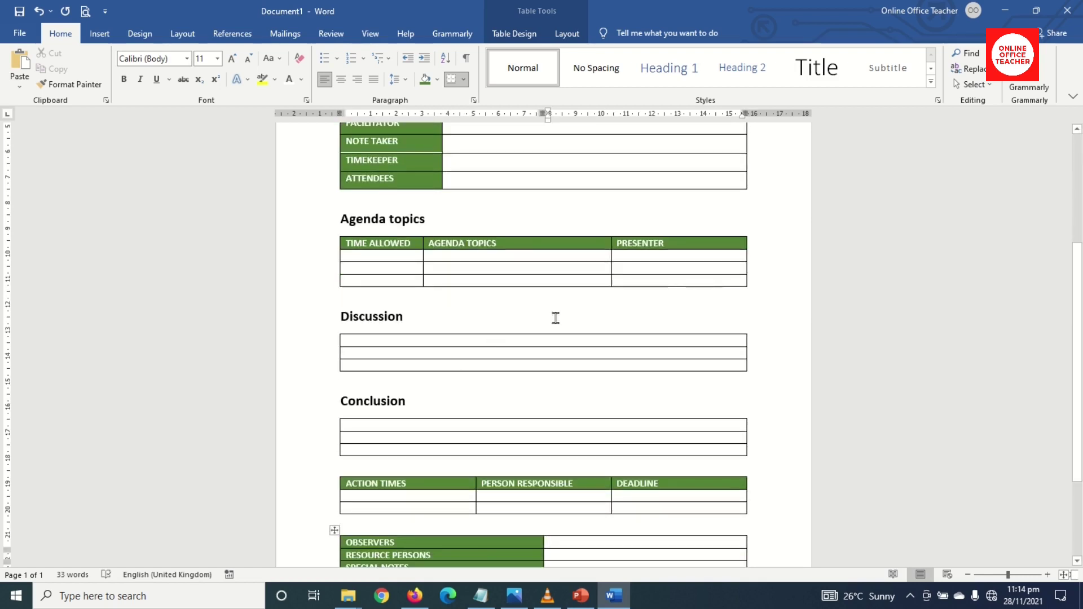
pyautogui.scroll(-2, 556, 318)
pyautogui.click(346, 191)
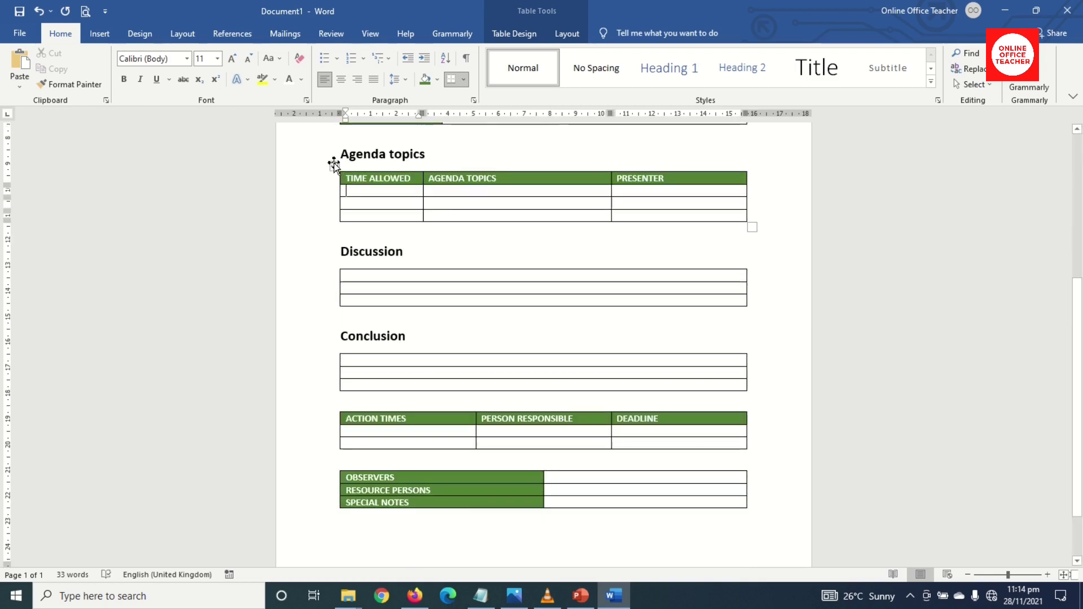
pyautogui.click(334, 163)
pyautogui.click(568, 35)
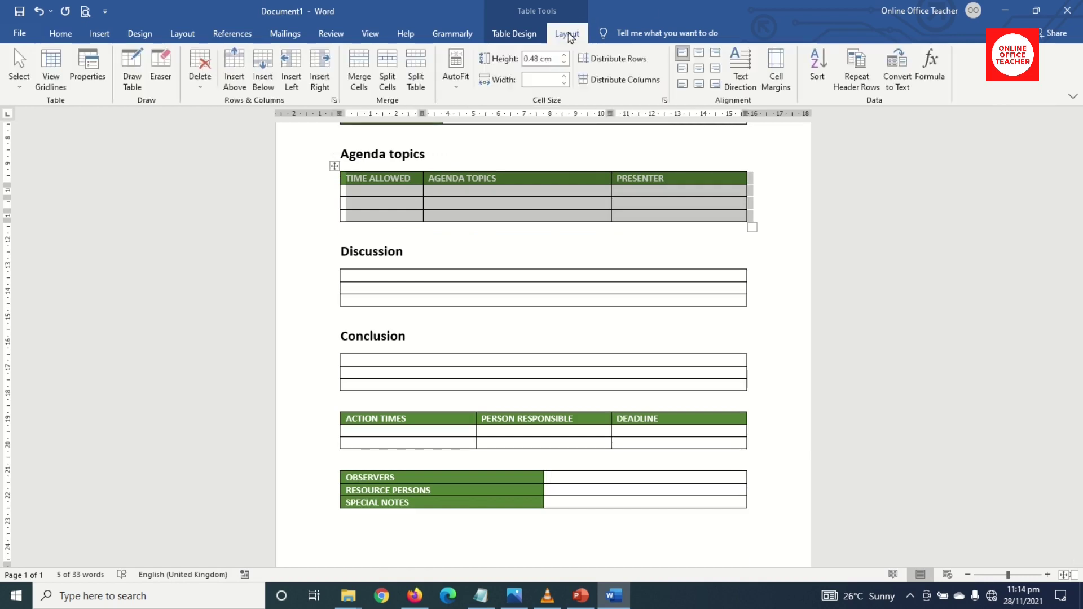
pyautogui.click(564, 57)
pyautogui.click(565, 57)
pyautogui.click(565, 56)
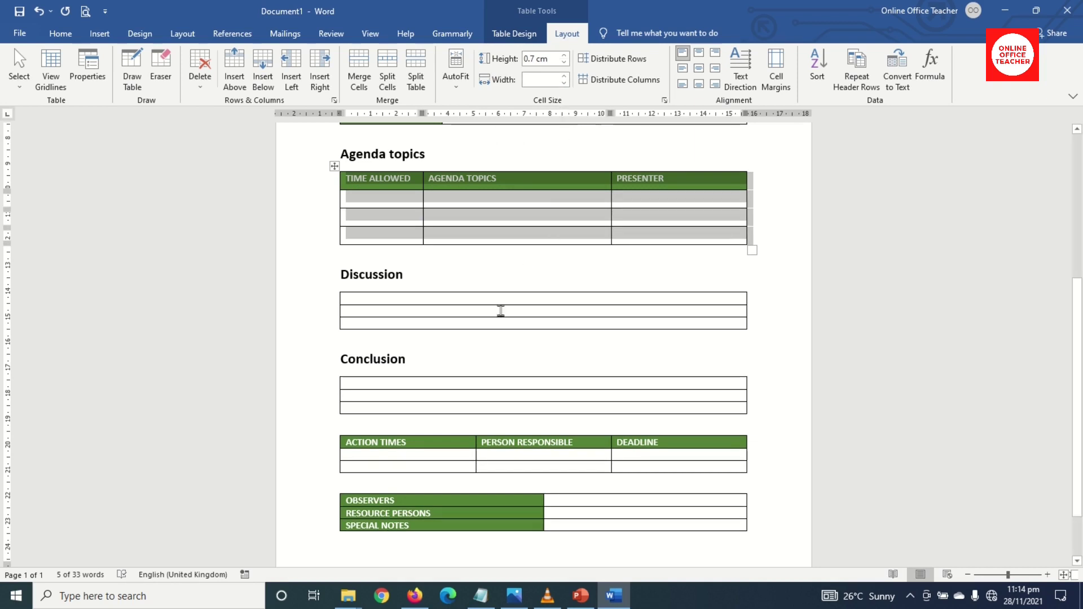
# - Set the Discussion and Conclusion table rows to 0.7 cm high
pyautogui.moveTo(371, 299); pyautogui.dragTo(373, 324)
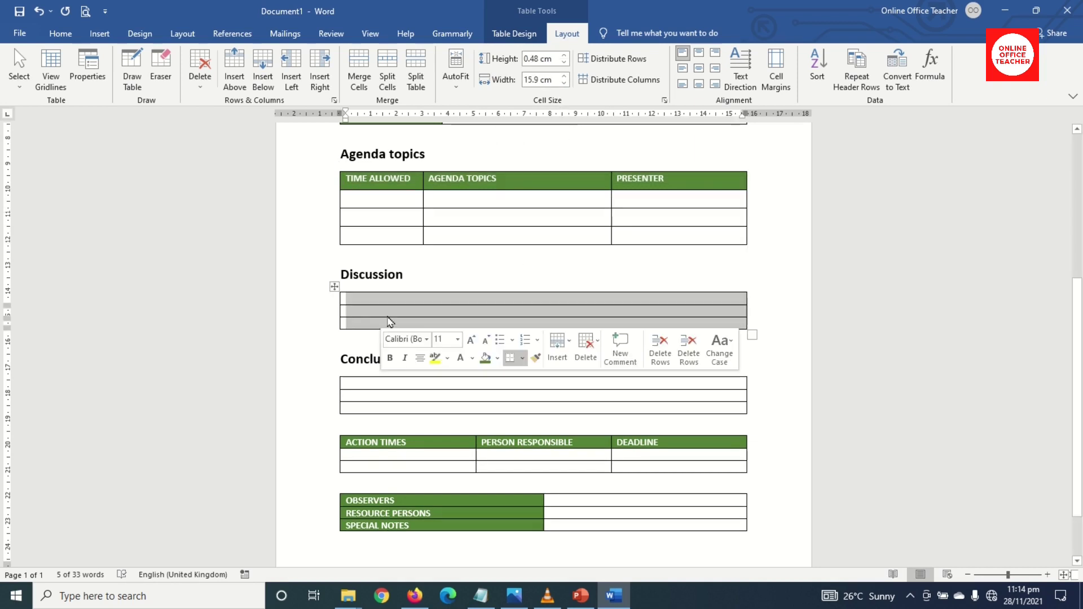
pyautogui.click(564, 55)
pyautogui.click(564, 56)
pyautogui.click(564, 55)
pyautogui.scroll(-1, 501, 314)
pyautogui.scroll(-1, 501, 315)
pyautogui.moveTo(376, 335); pyautogui.dragTo(388, 361)
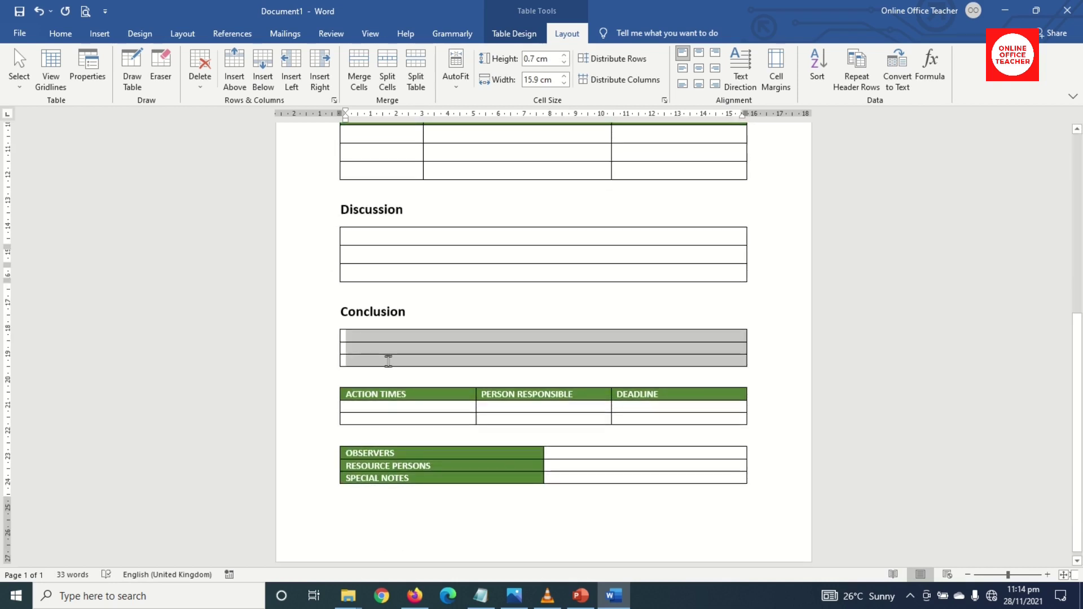
pyautogui.click(564, 55)
pyautogui.click(564, 56)
pyautogui.click(564, 55)
pyautogui.scroll(-4, 503, 261)
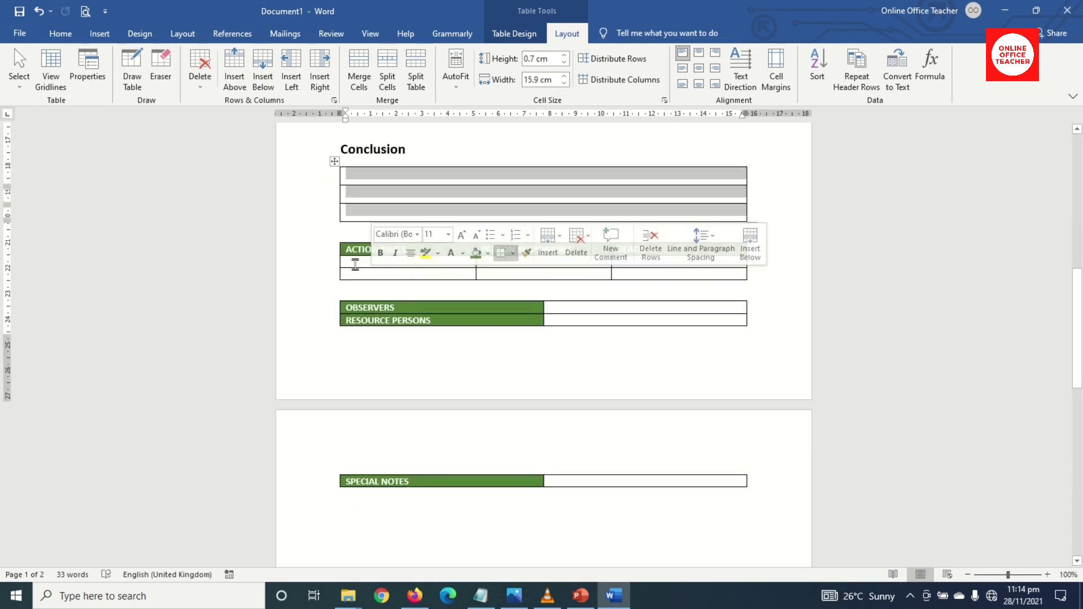
pyautogui.click(355, 264)
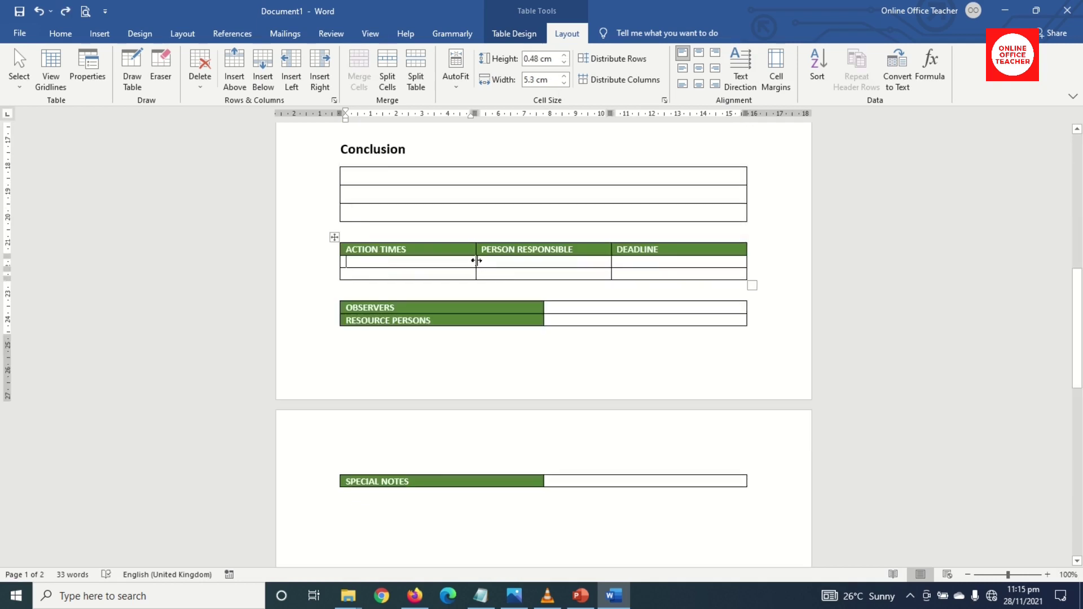
# - Narrow the ACTION TIMES and OBSERVERS columns and make the action table rows 0.7 cm
pyautogui.moveTo(477, 260); pyautogui.dragTo(417, 265)
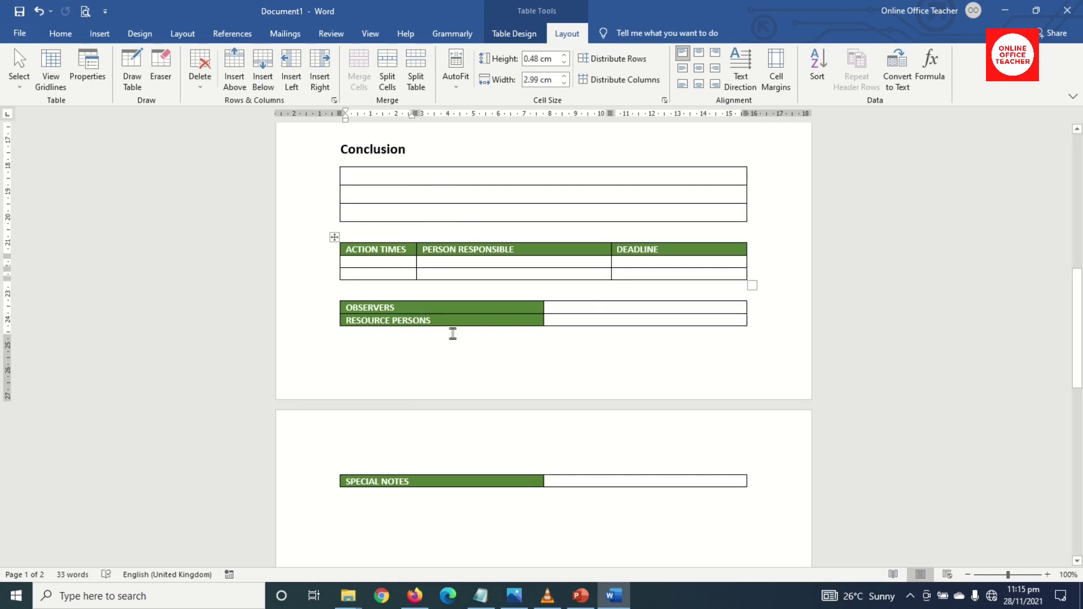
pyautogui.moveTo(544, 311); pyautogui.dragTo(443, 323)
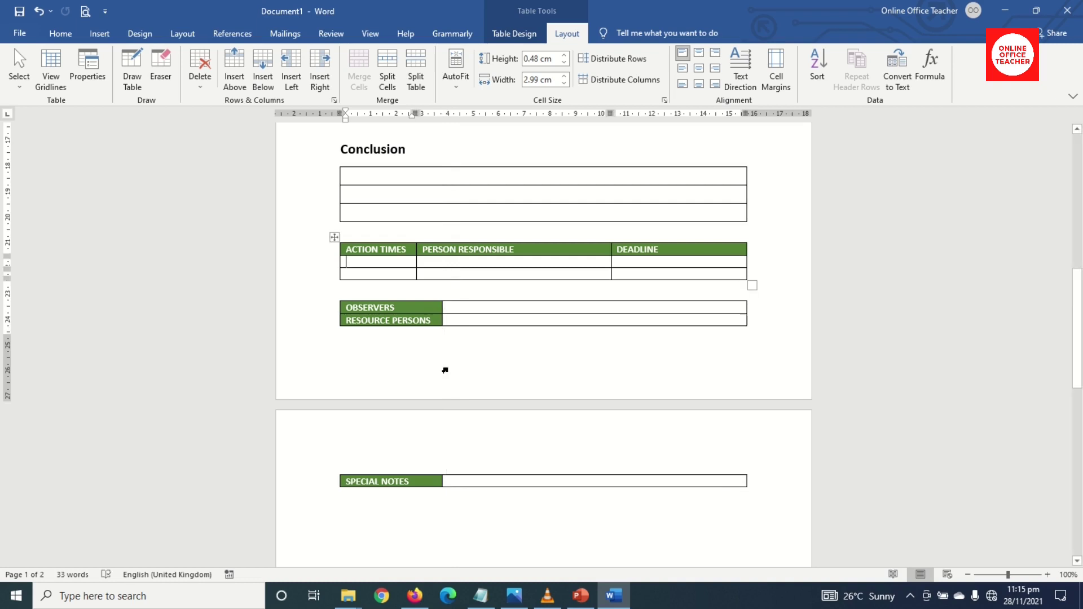
pyautogui.moveTo(369, 248); pyautogui.dragTo(378, 272)
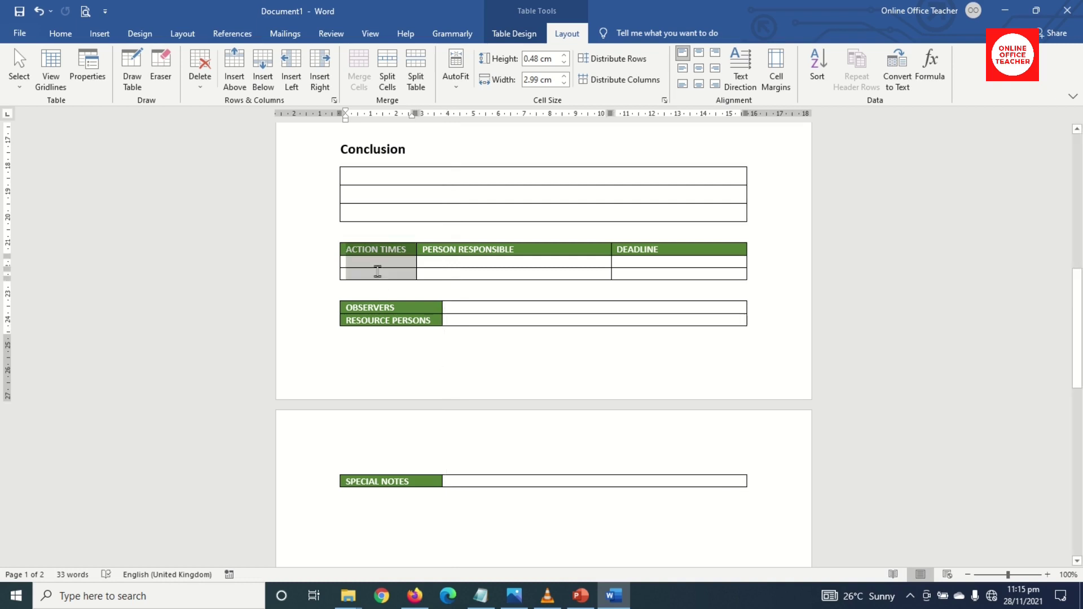
pyautogui.click(564, 56)
pyautogui.click(563, 56)
# - Set the OBSERVERS, RESOURCE PERSONS and SPECIAL NOTES rows to 0.7 cm
pyautogui.moveTo(411, 332); pyautogui.dragTo(421, 496)
pyautogui.click(563, 55)
pyautogui.click(563, 55)
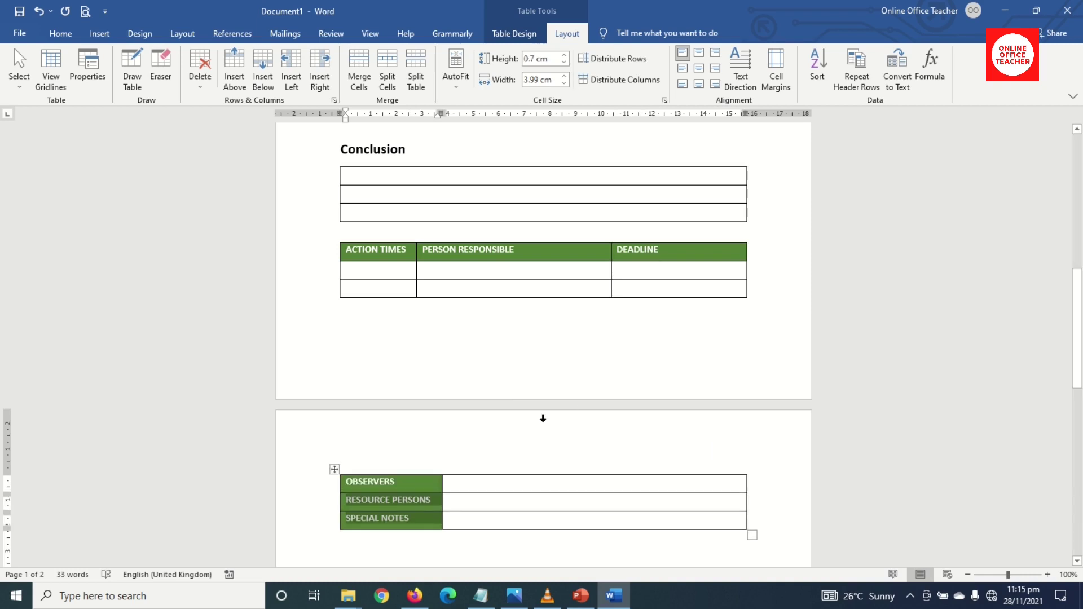
pyautogui.scroll(15, 474, 474)
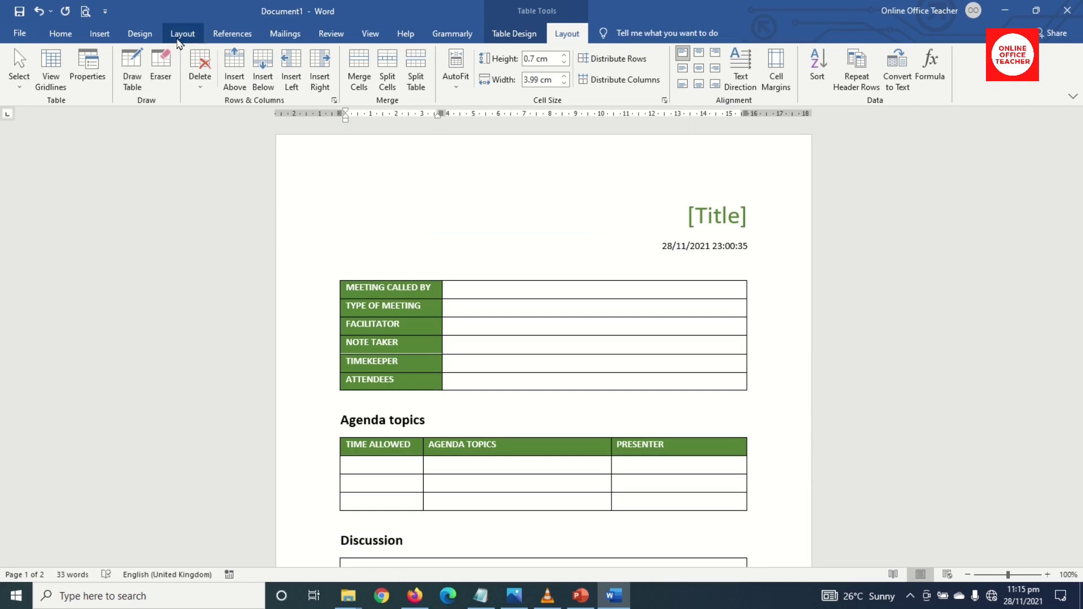
# - Apply Narrow page margins to the document
pyautogui.click(21, 67)
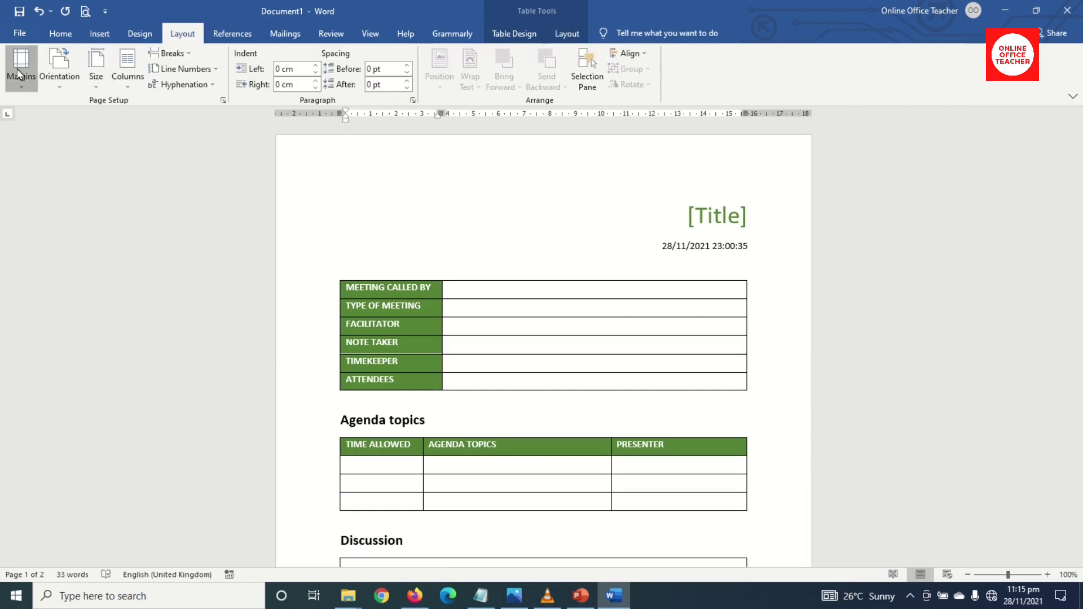
pyautogui.click(89, 168)
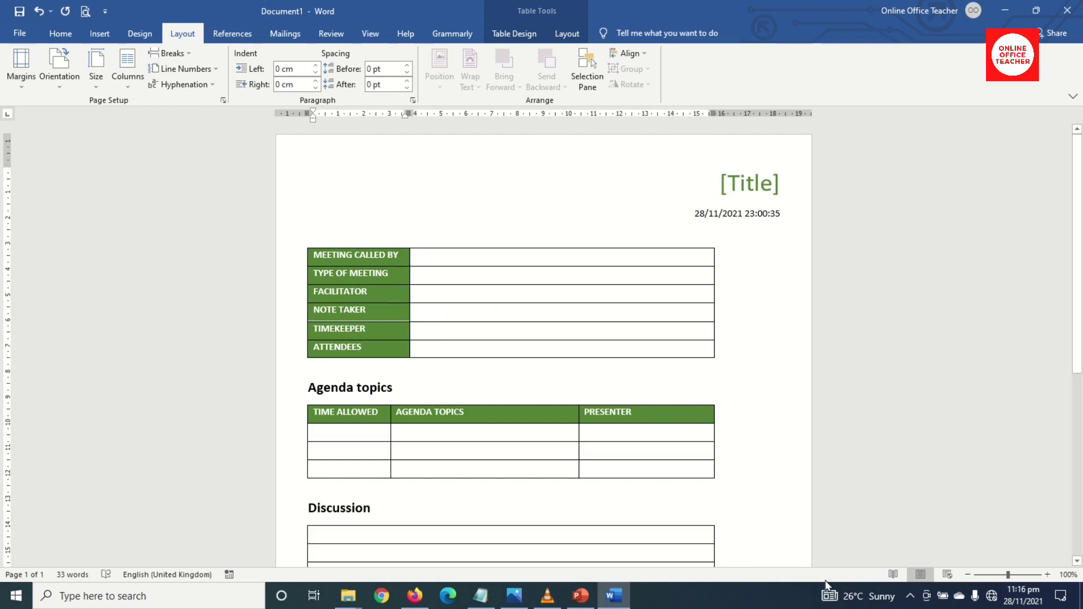
pyautogui.scroll(-10, 762, 427)
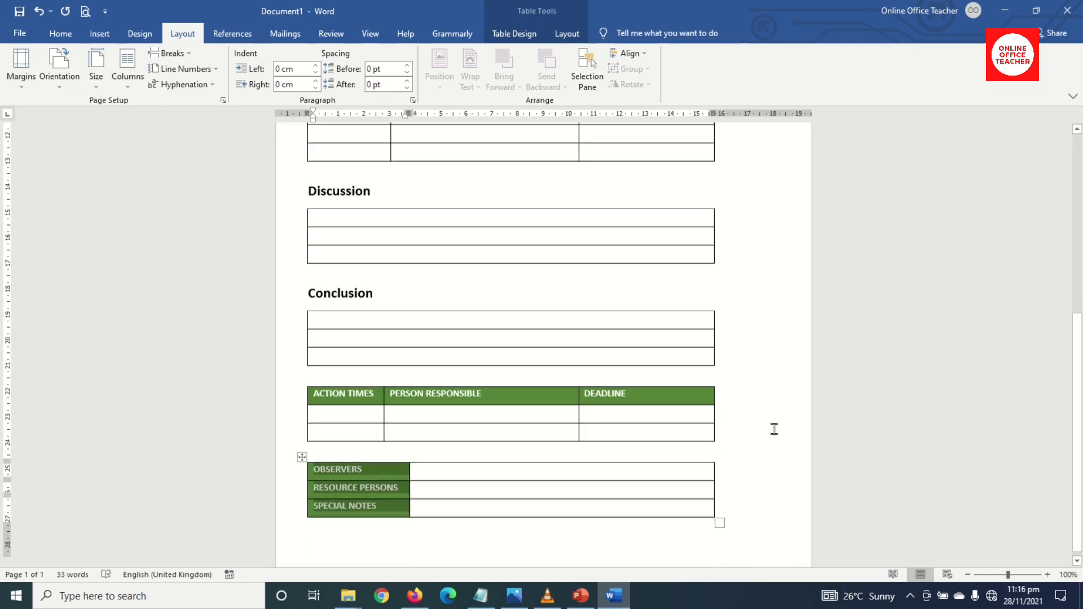
pyautogui.scroll(9, 763, 425)
pyautogui.scroll(1, 763, 425)
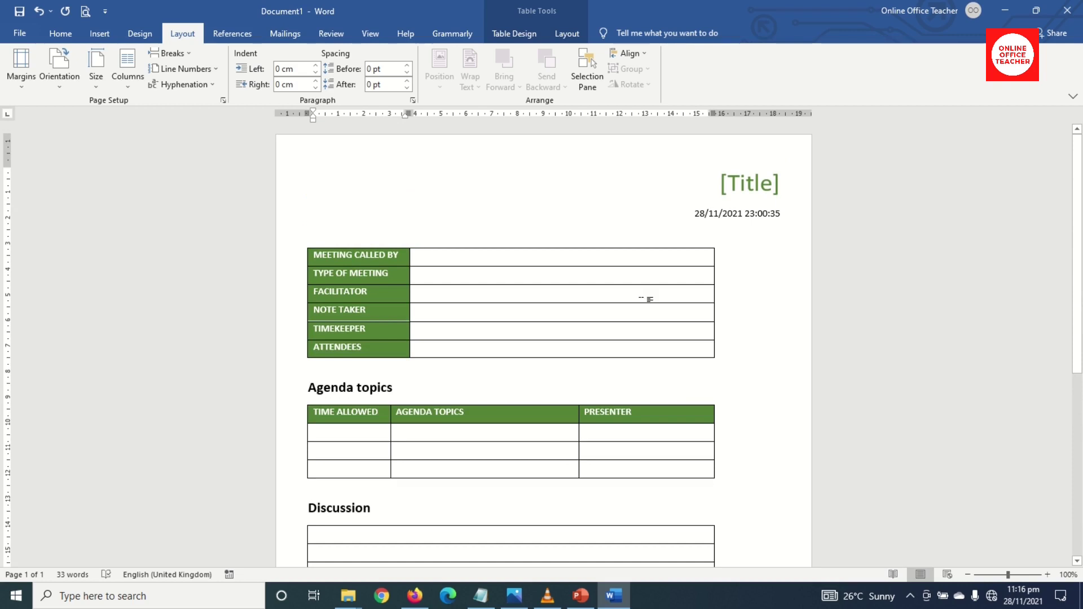
# - AutoFit the meeting details and Agenda topics tables to the window width
pyautogui.click(641, 292)
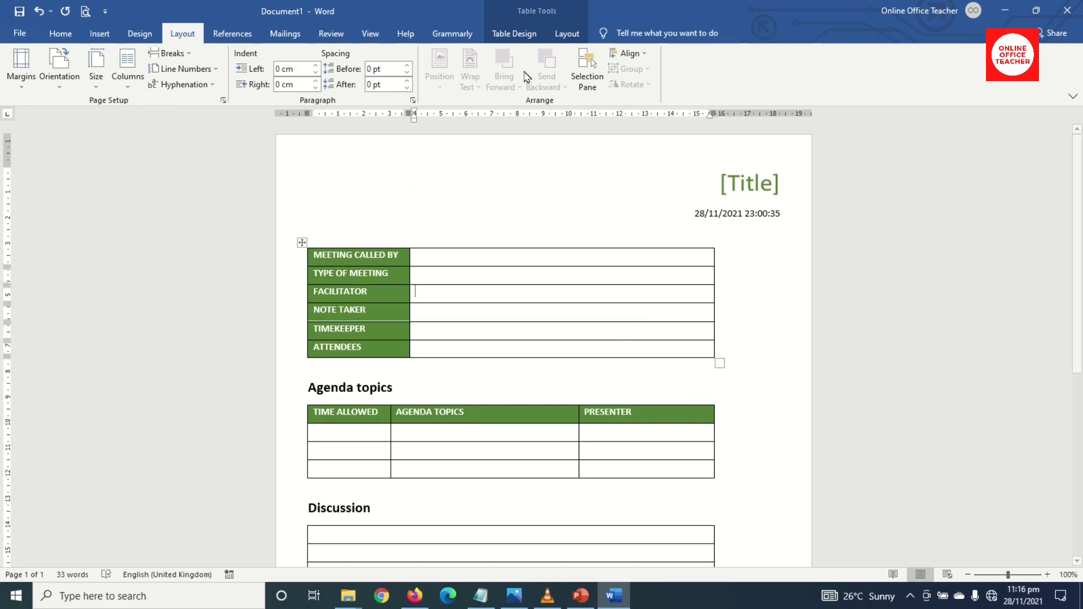
pyautogui.click(565, 33)
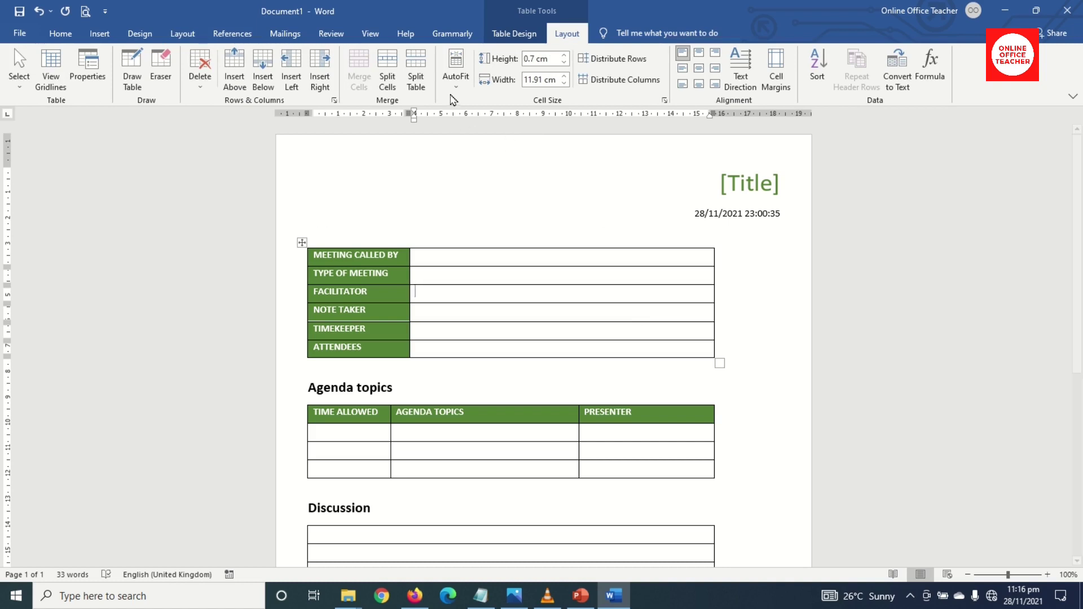
pyautogui.click(456, 71)
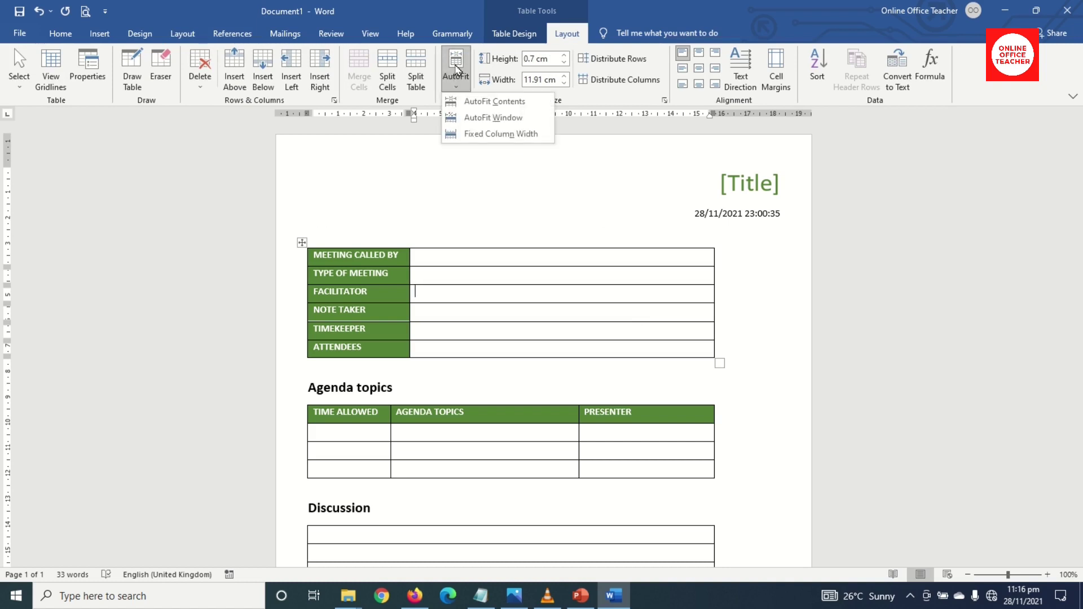
pyautogui.click(500, 121)
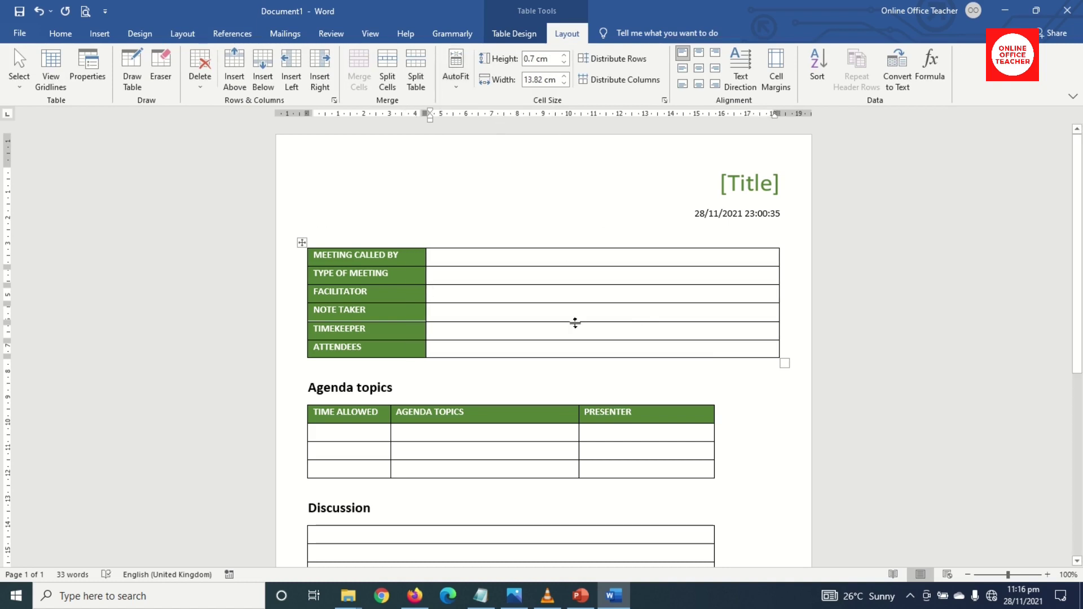
pyautogui.scroll(-5, 560, 406)
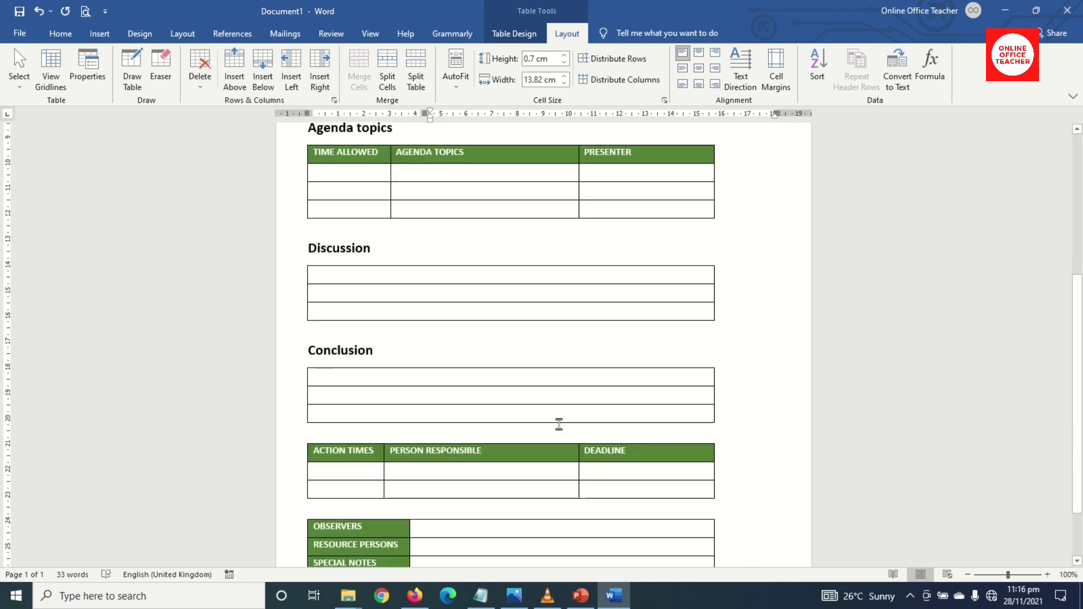
pyautogui.click(543, 213)
pyautogui.click(456, 70)
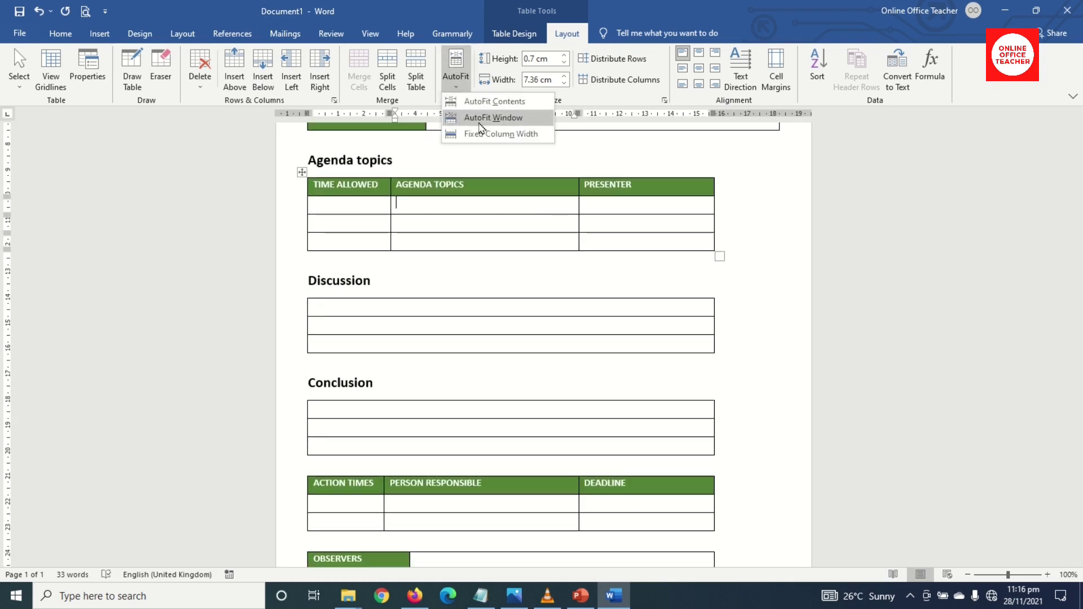
pyautogui.click(463, 118)
# - AutoFit the Discussion, Conclusion and action tables to the window width
pyautogui.click(456, 70)
pyautogui.click(463, 117)
pyautogui.click(321, 409)
pyautogui.click(456, 71)
pyautogui.click(463, 118)
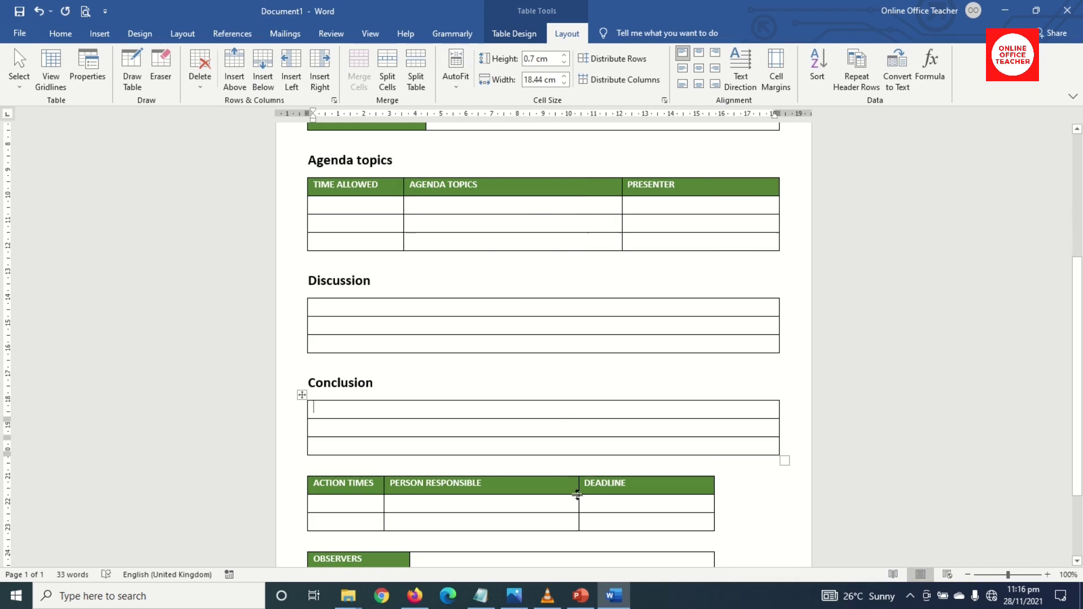
pyautogui.click(561, 492)
pyautogui.click(456, 70)
pyautogui.click(463, 117)
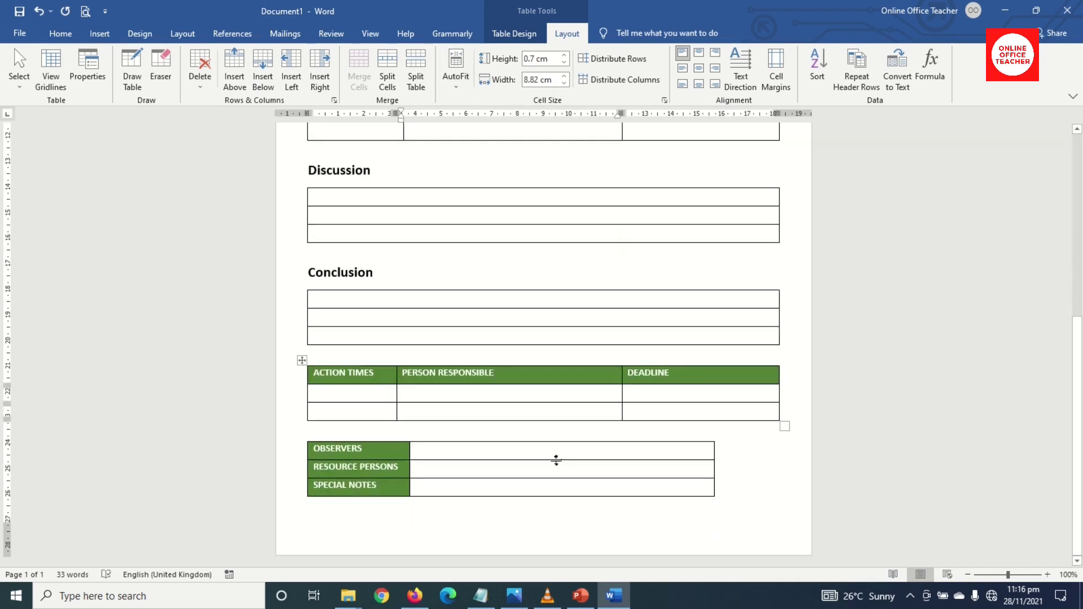
pyautogui.scroll(8, 624, 384)
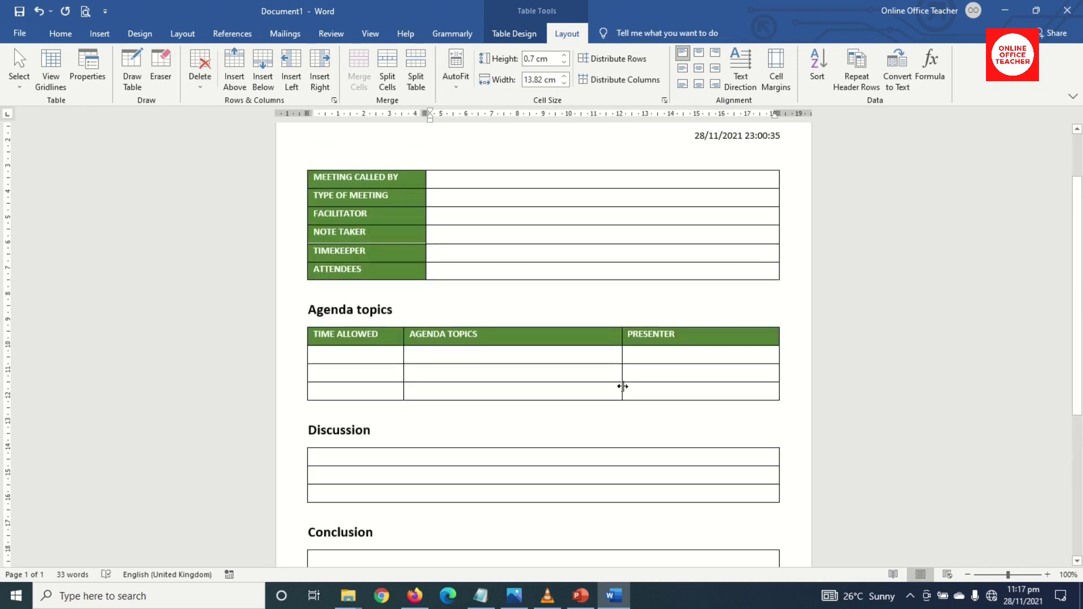
# - Apply dark green font colour to the Agenda topics, Discussion and Conclusion headings, then view the whole page
pyautogui.click(283, 316)
pyautogui.keyDown('ctrl'); pyautogui.click(287, 438); pyautogui.keyUp('ctrl')
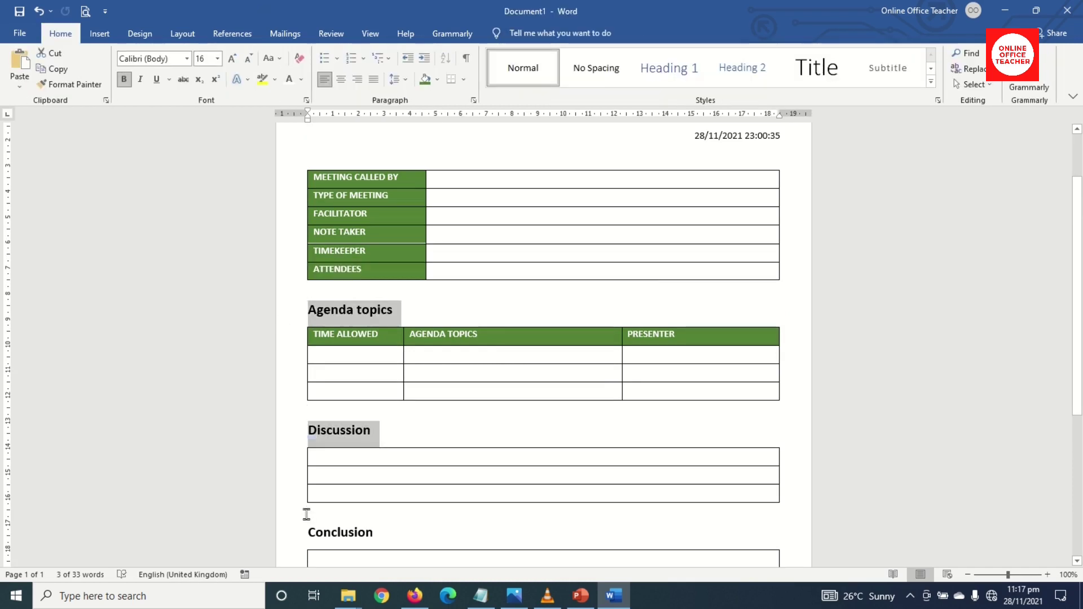
pyautogui.keyDown('ctrl'); pyautogui.click(290, 543); pyautogui.keyUp('ctrl')
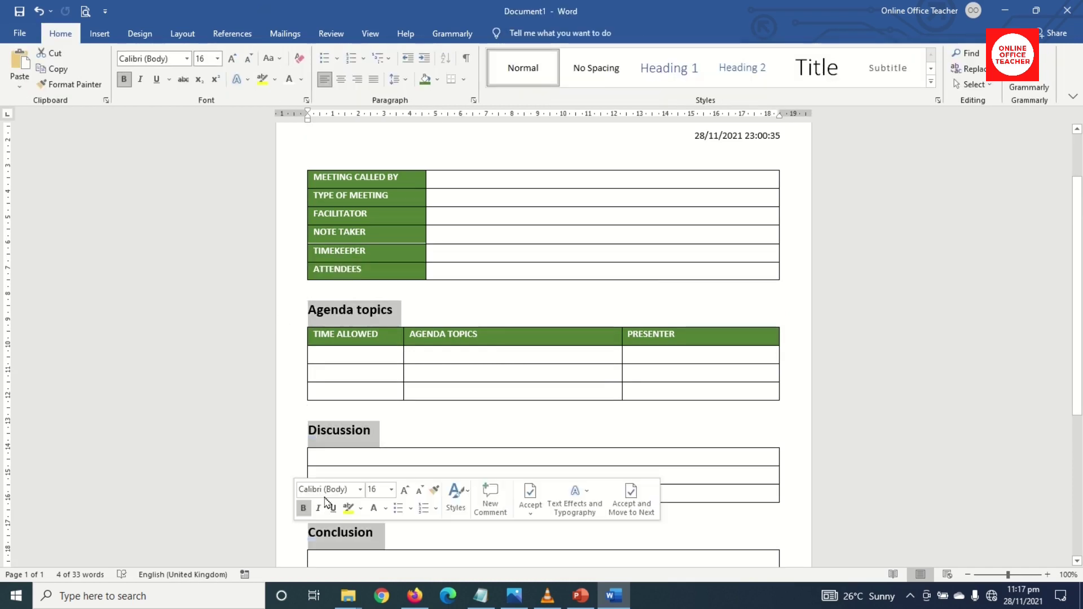
pyautogui.click(301, 80)
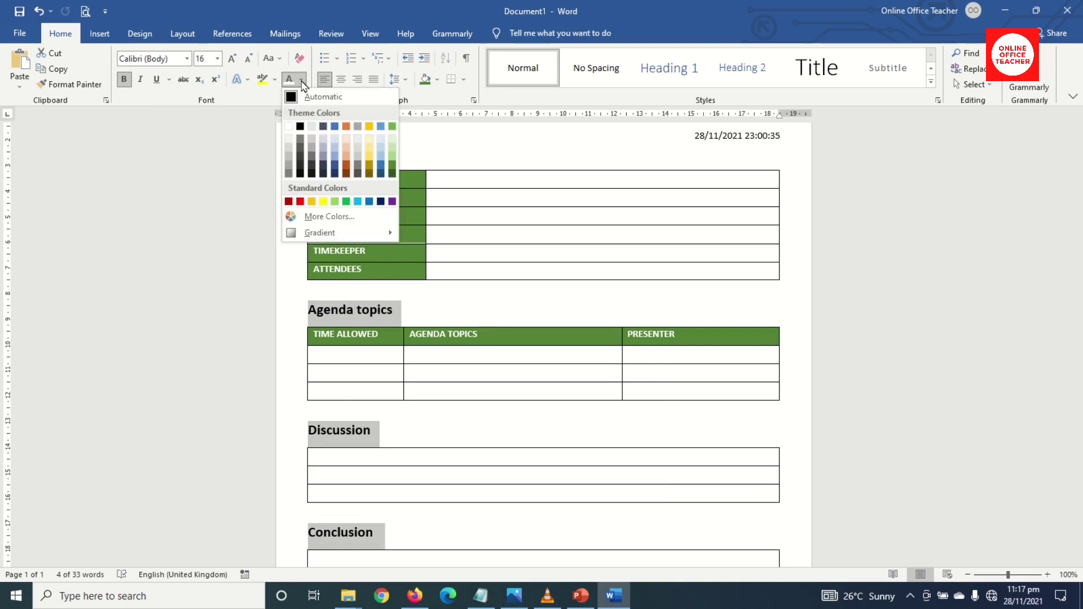
pyautogui.click(393, 175)
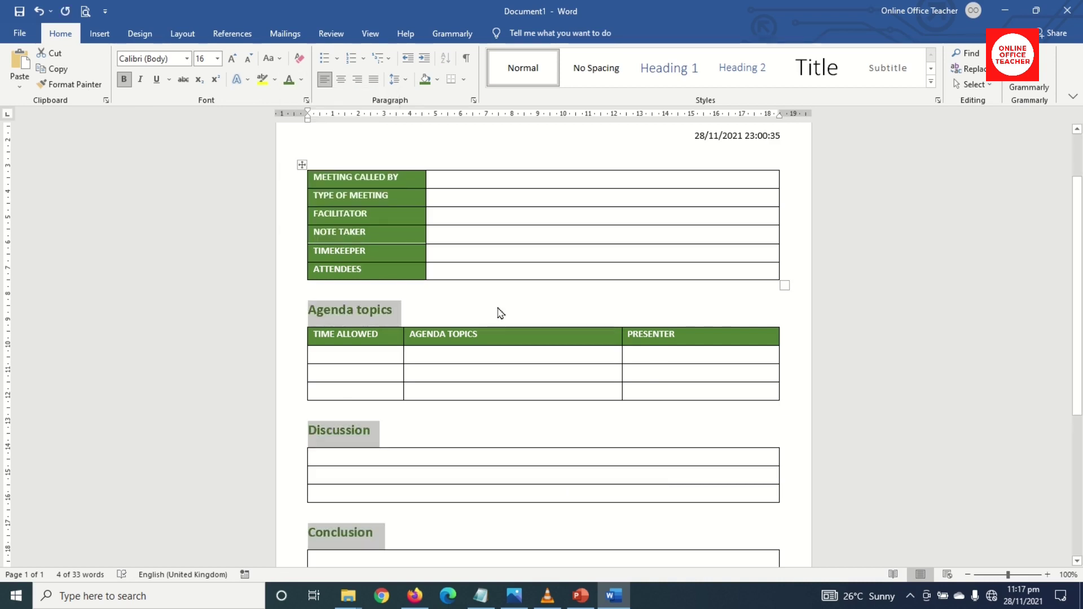
pyautogui.click(515, 392)
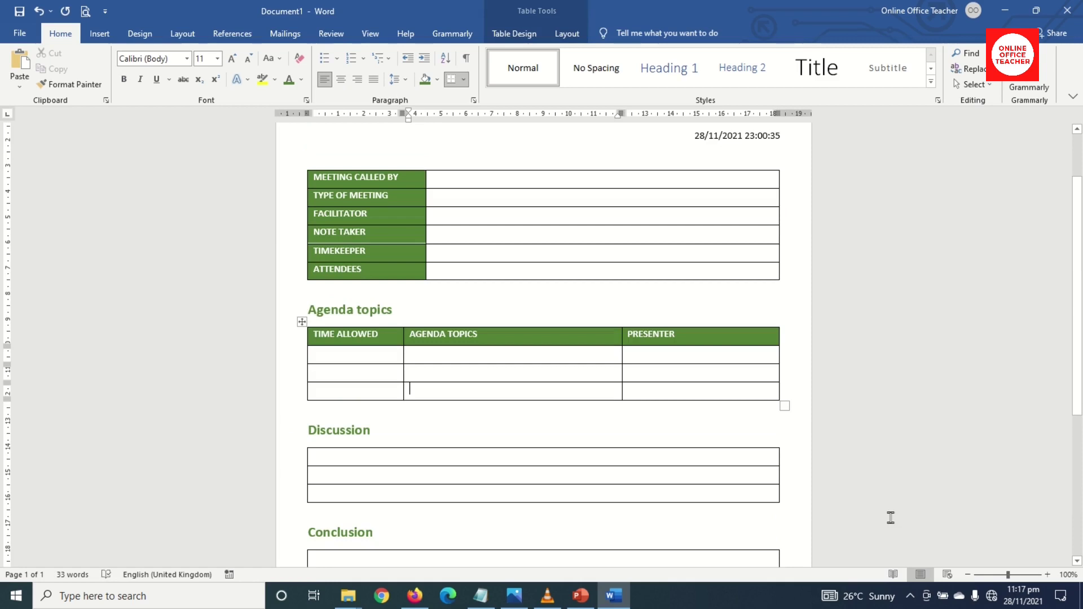
pyautogui.click(967, 574)
pyautogui.click(968, 575)
pyautogui.click(968, 575)
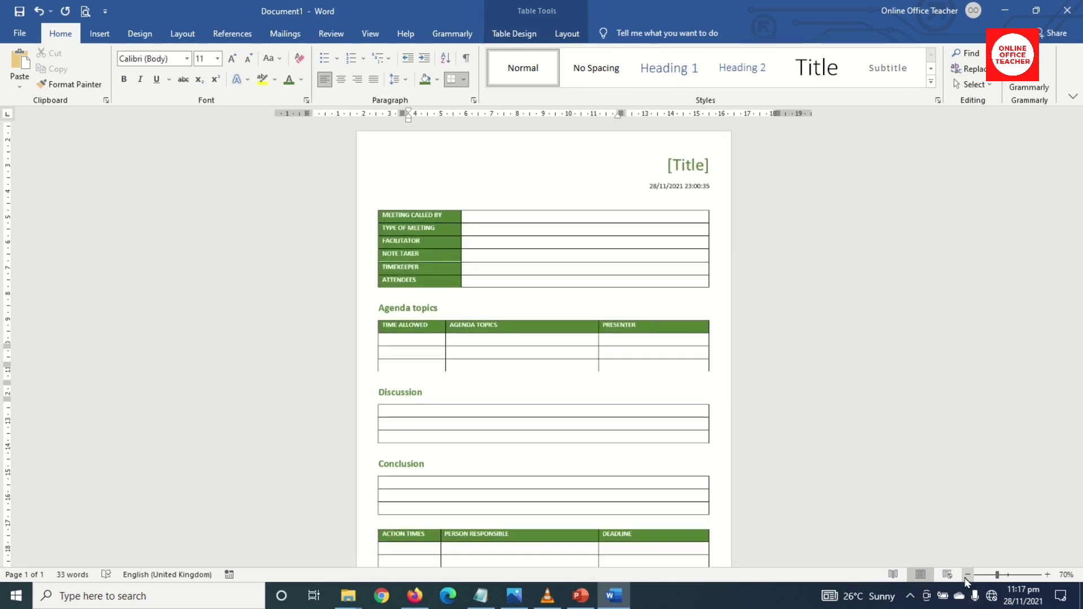